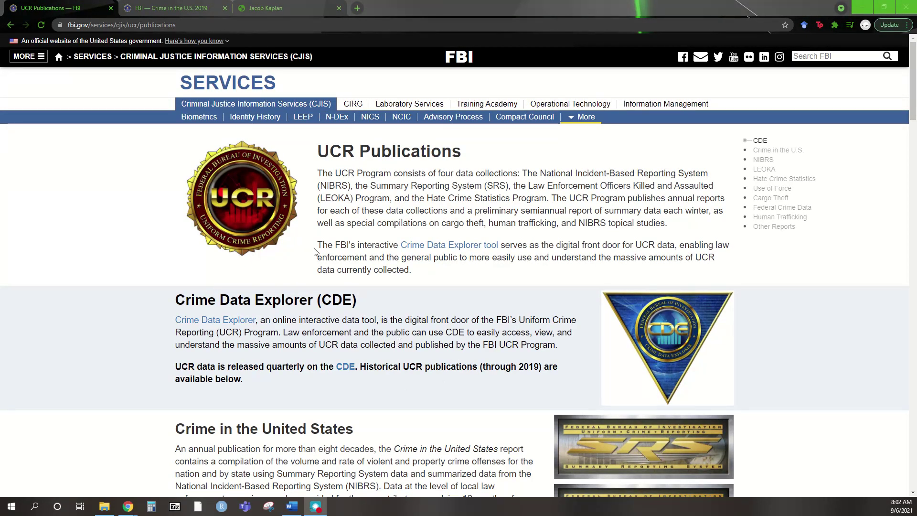
Look over the FBI's Crime in the U.S. 2019 page and the yearly Crime in the United States links on the UCR Publications page.
{"action": "left_click", "coordinate": [160, 5]}
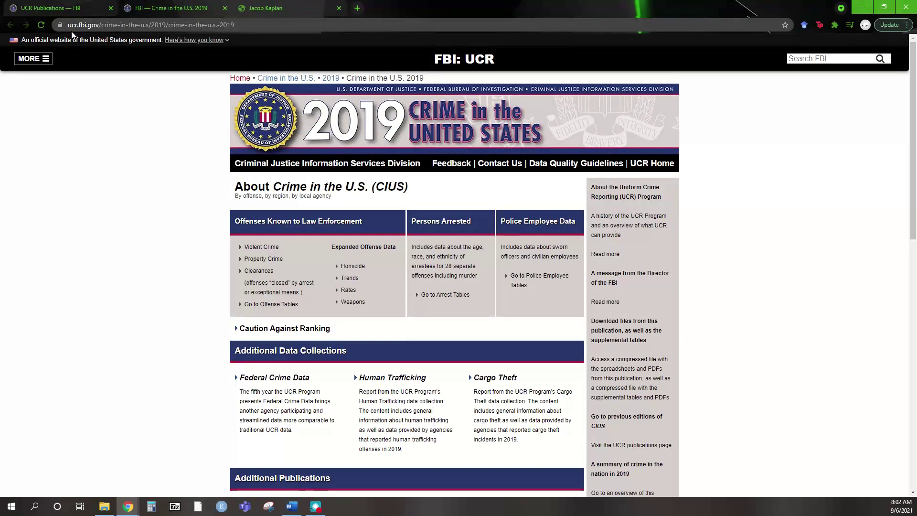
{"action": "left_click", "coordinate": [67, 8]}
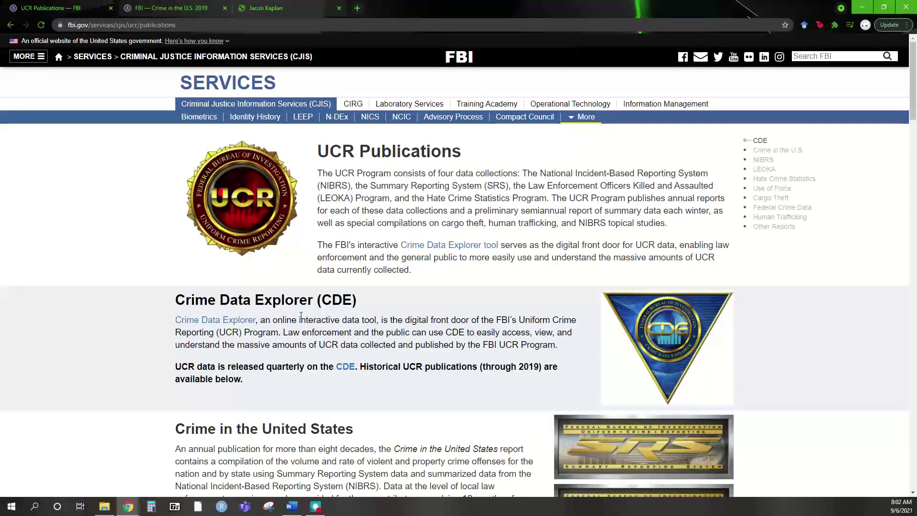
{"action": "scroll", "coordinate": [406, 341], "scroll_direction": "down", "scroll_amount": 5}
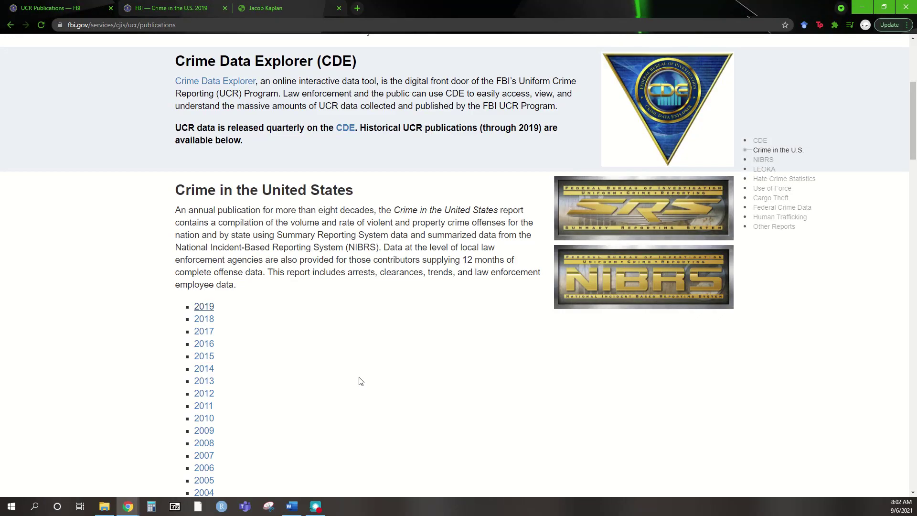
{"action": "scroll", "coordinate": [360, 381], "scroll_direction": "up", "scroll_amount": 5}
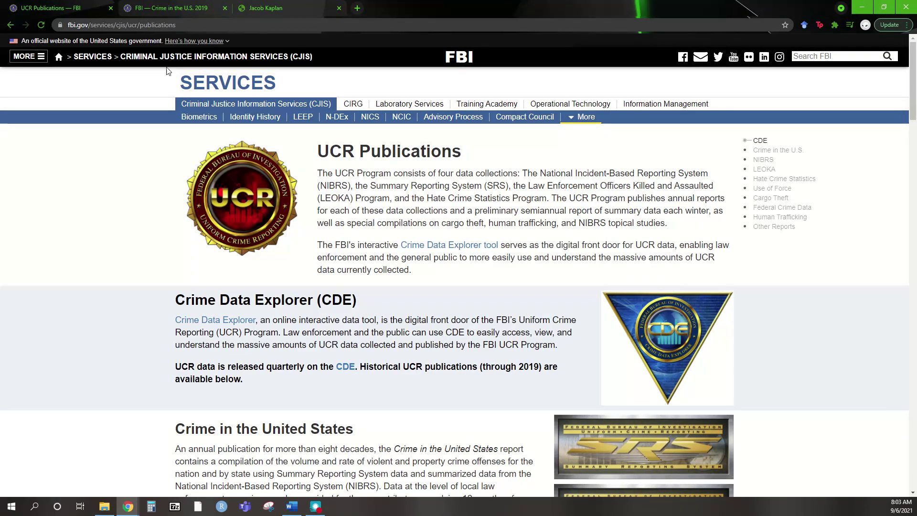
Switch to the data scientist's website, look over its book list, and open the Crime data tool.
{"action": "left_click", "coordinate": [278, 5]}
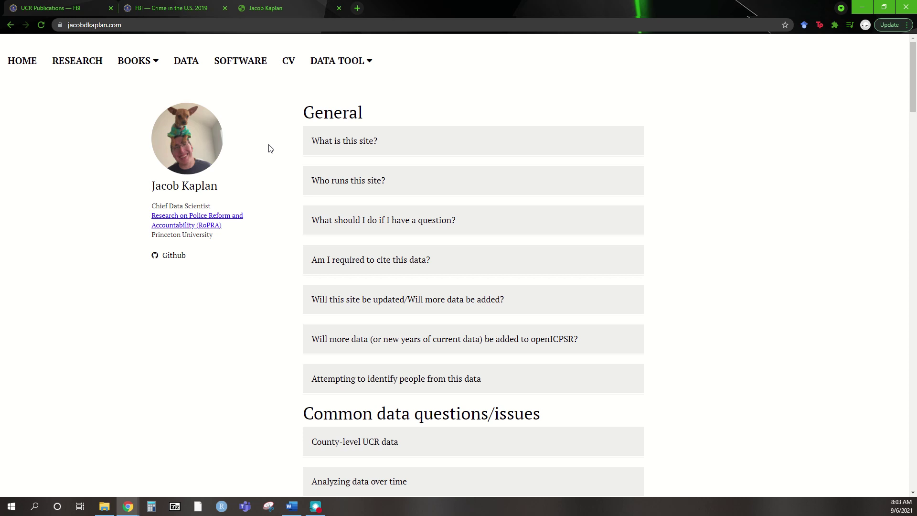
{"action": "left_click", "coordinate": [128, 69]}
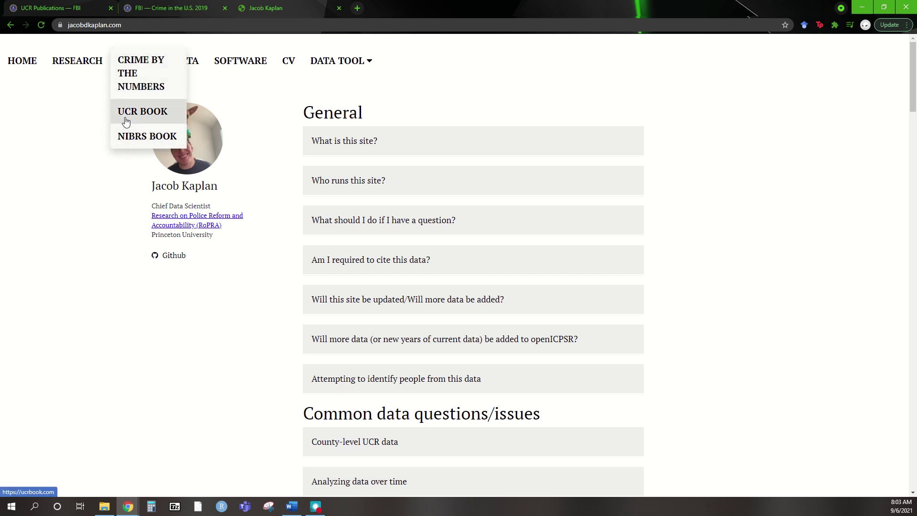
{"action": "mouse_move", "coordinate": [117, 72]}
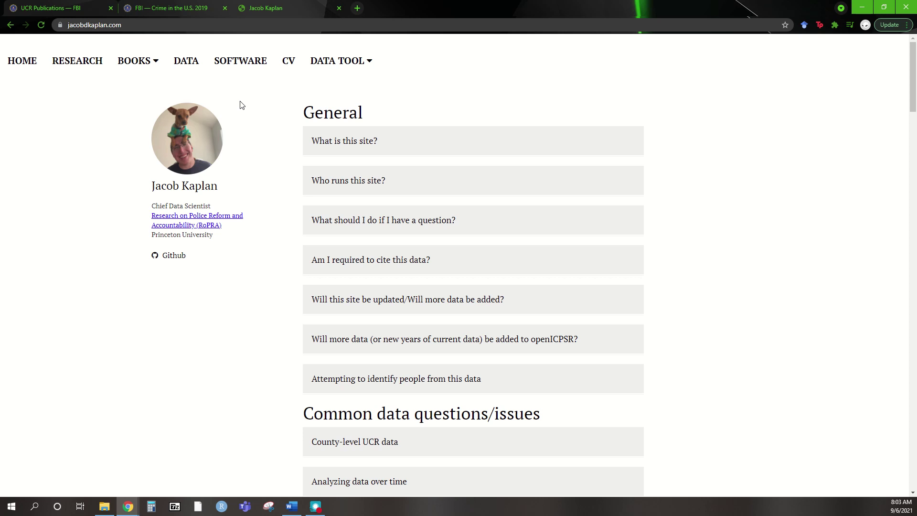
{"action": "mouse_move", "coordinate": [343, 58]}
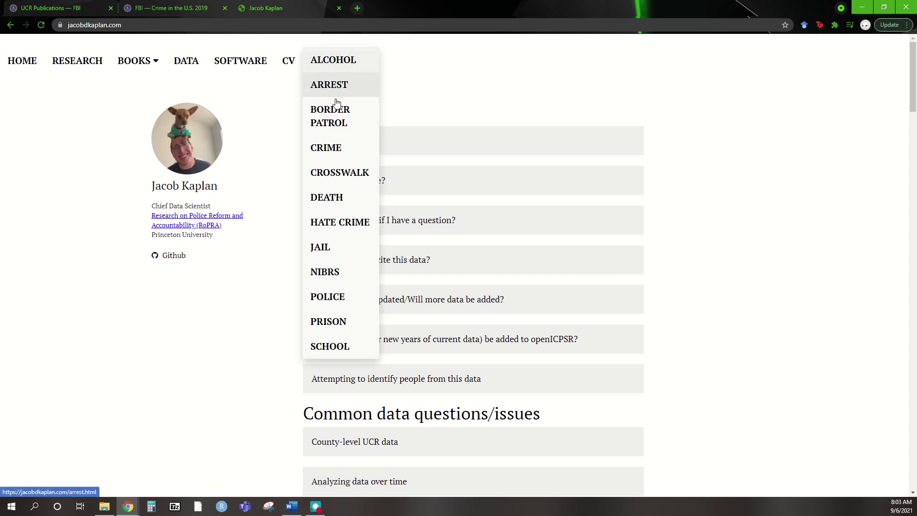
{"action": "left_click", "coordinate": [336, 148]}
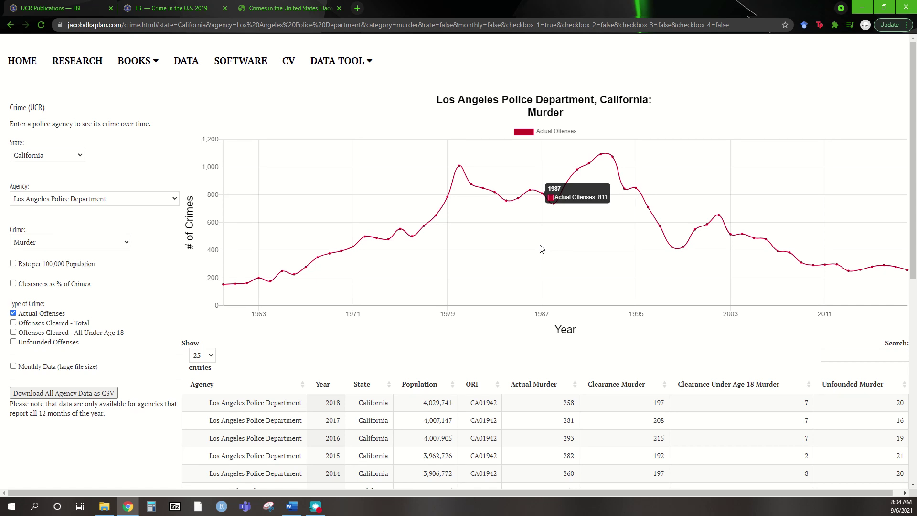
Set the crime chart's state to United States and its agency to United States - National Estimate.
{"action": "left_click", "coordinate": [31, 158]}
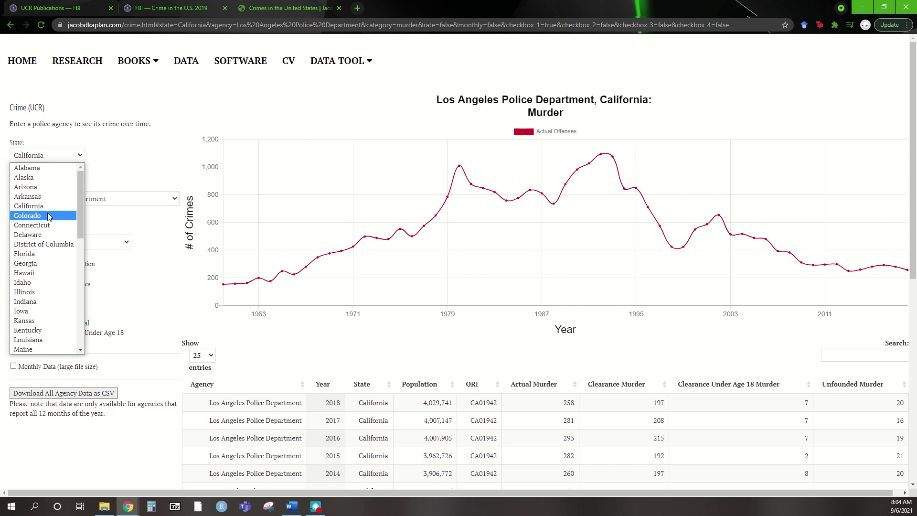
{"action": "scroll", "coordinate": [47, 213], "scroll_direction": "down", "scroll_amount": 7}
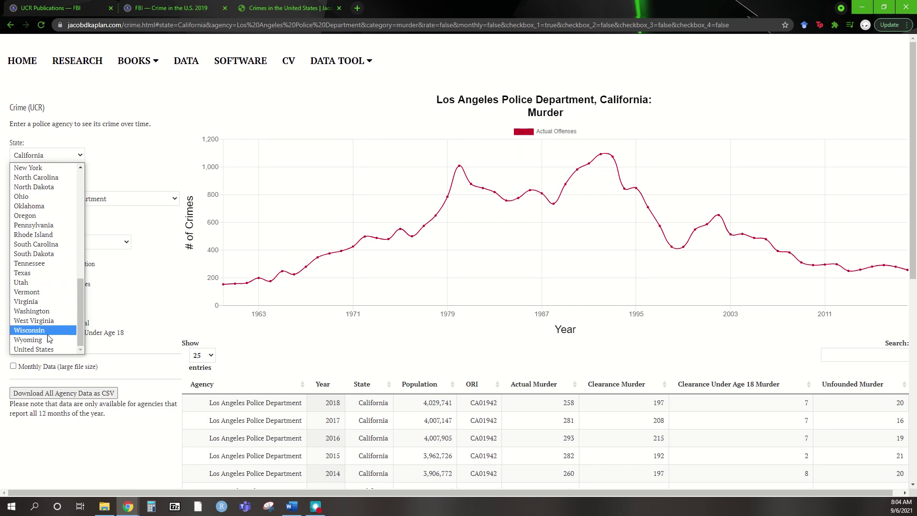
{"action": "left_click", "coordinate": [46, 349]}
{"action": "left_click", "coordinate": [86, 200]}
{"action": "left_click", "coordinate": [80, 215]}
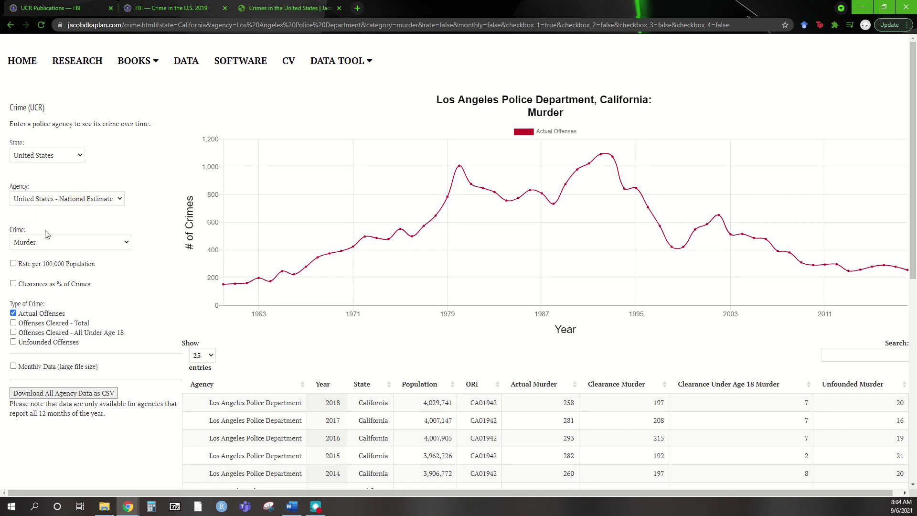
Set the crime category to Index - Violent and show the rate per 100,000 population.
{"action": "left_click", "coordinate": [30, 245]}
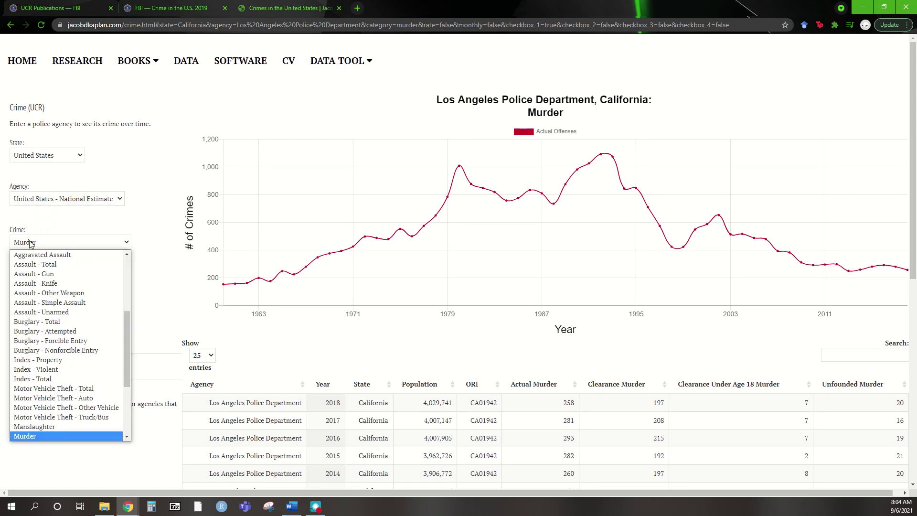
{"action": "scroll", "coordinate": [33, 267], "scroll_direction": "up", "scroll_amount": 1}
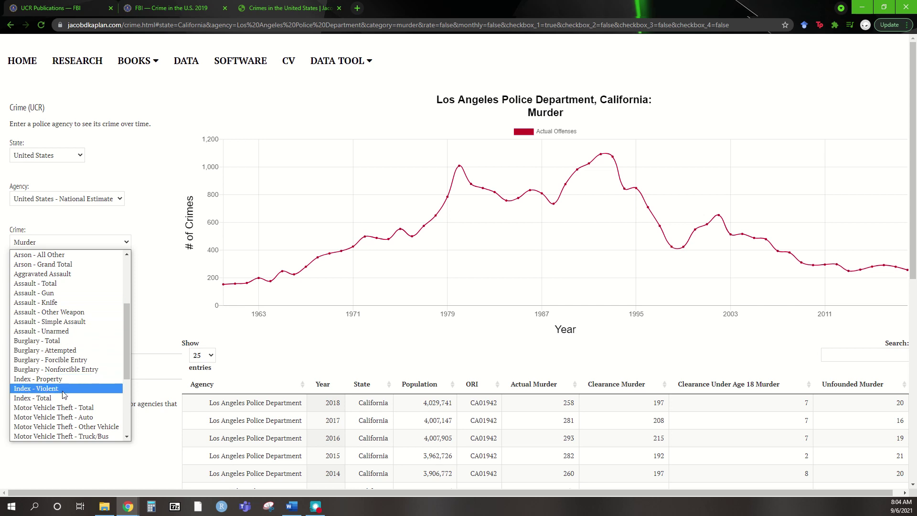
{"action": "left_click", "coordinate": [38, 388]}
{"action": "left_click", "coordinate": [13, 264]}
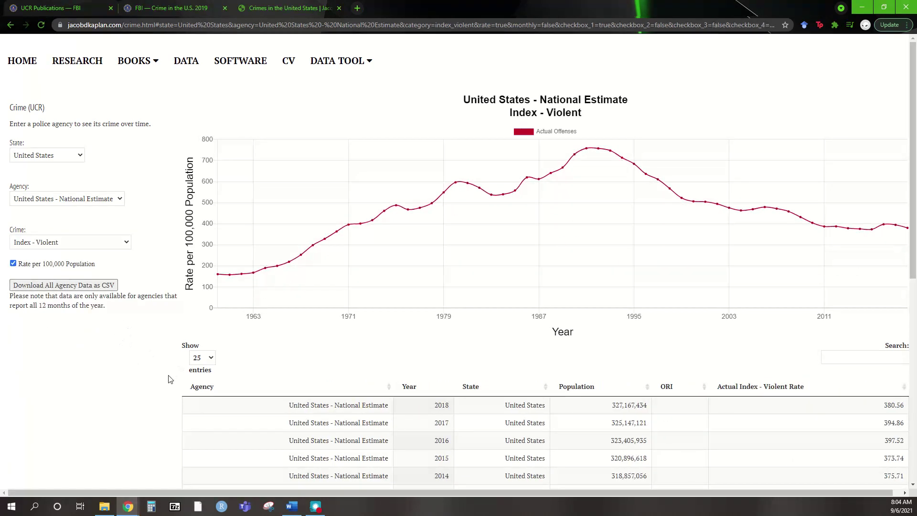
Look over the yearly rate table, download all agency data as CSV, and choose the Desktop > Courses > Fall2021 > SecondaryData folder for it.
{"action": "scroll", "coordinate": [377, 392], "scroll_direction": "down", "scroll_amount": 2}
{"action": "scroll", "coordinate": [378, 393], "scroll_direction": "down", "scroll_amount": 2}
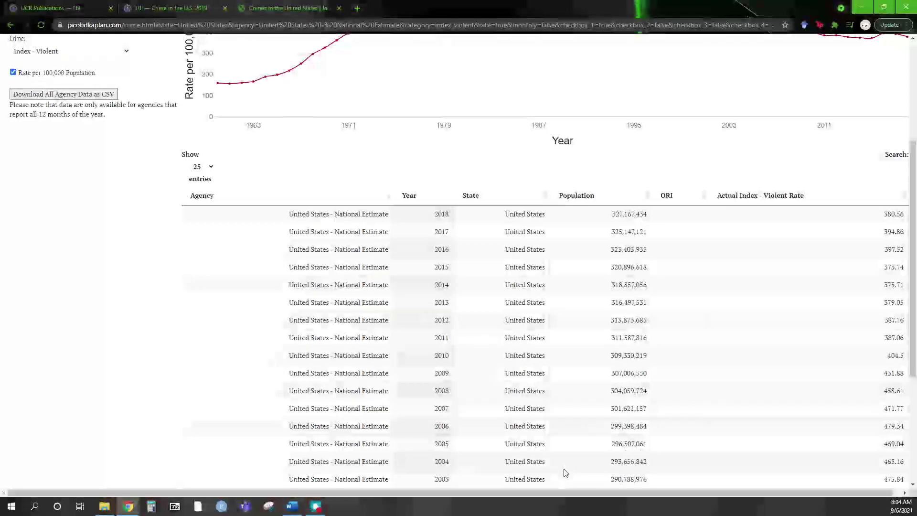
{"action": "scroll", "coordinate": [643, 486], "scroll_direction": "right", "scroll_amount": 1}
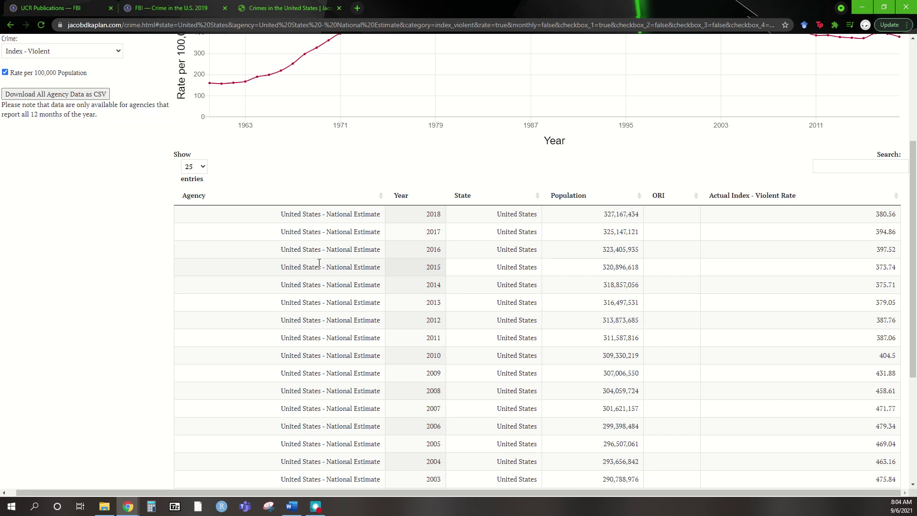
{"action": "scroll", "coordinate": [41, 344], "scroll_direction": "up", "scroll_amount": 4}
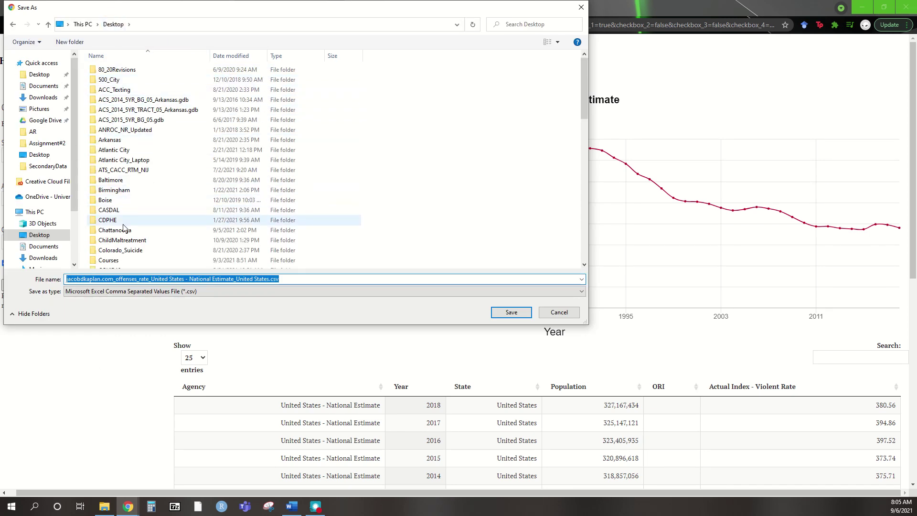
{"action": "double_click", "coordinate": [123, 260]}
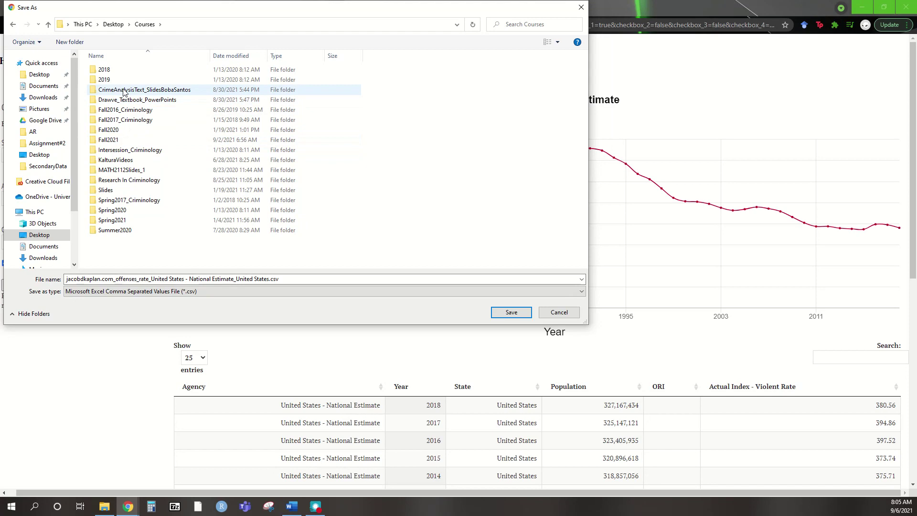
{"action": "double_click", "coordinate": [119, 139]}
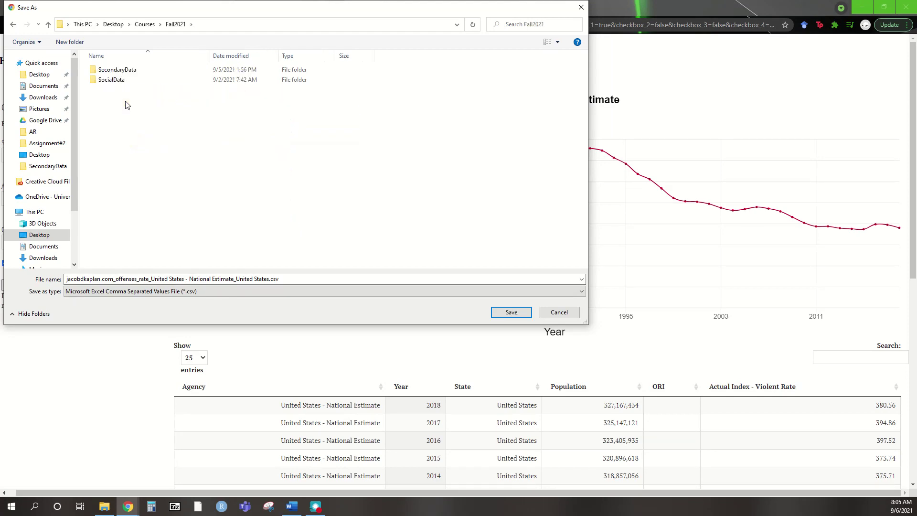
{"action": "double_click", "coordinate": [128, 71]}
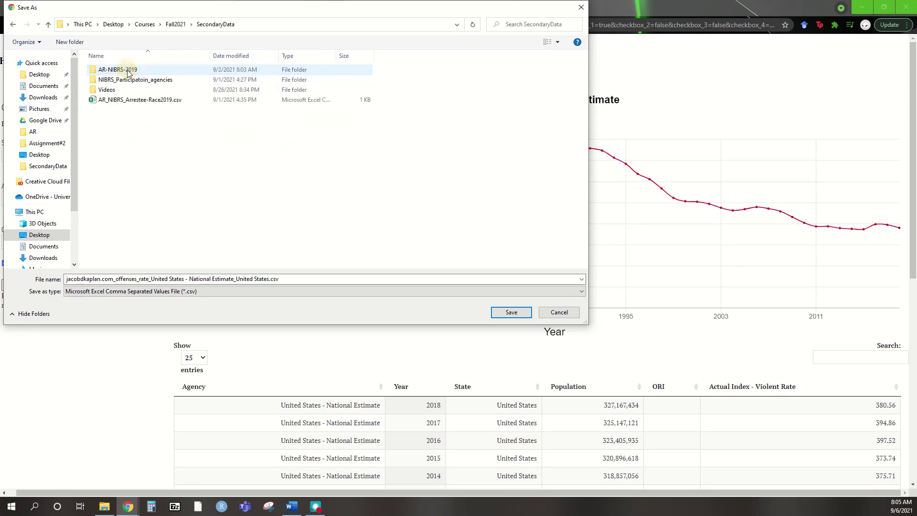
Save the download under the name US_CrimeRates and open the resulting CSV file in Excel.
{"action": "left_click", "coordinate": [340, 279]}
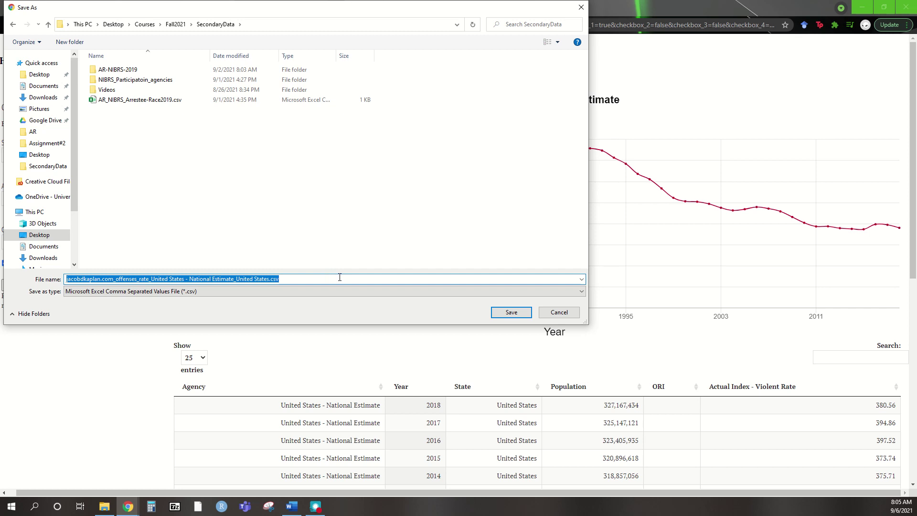
{"action": "type", "text": "US_CrimeRate"}
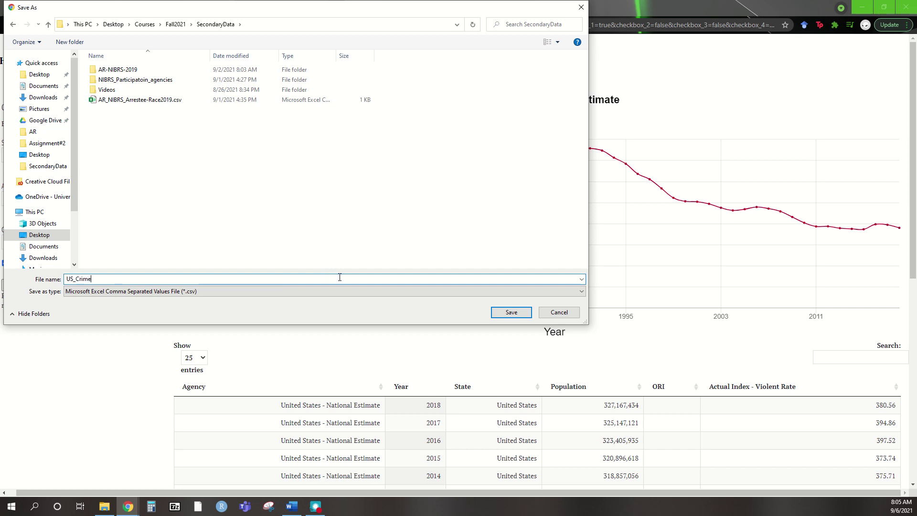
{"action": "key", "text": "Return"}
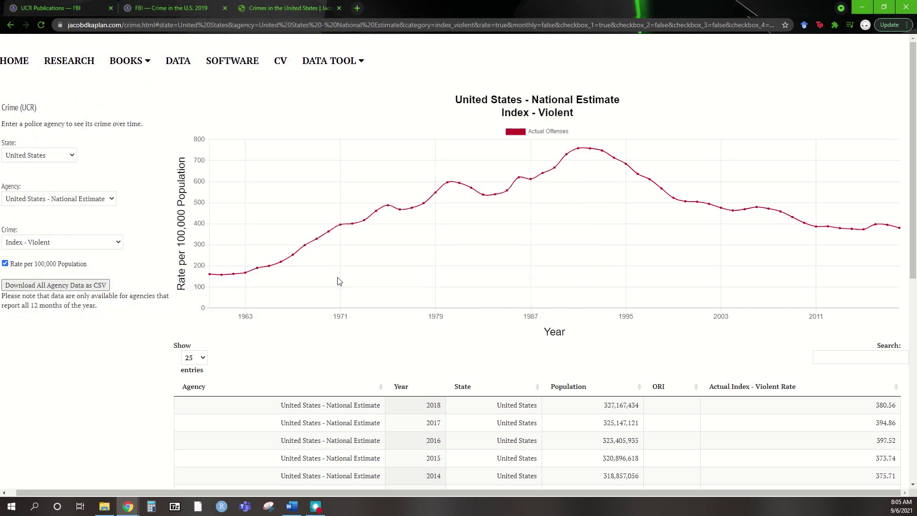
{"action": "mouse_move", "coordinate": [293, 298]}
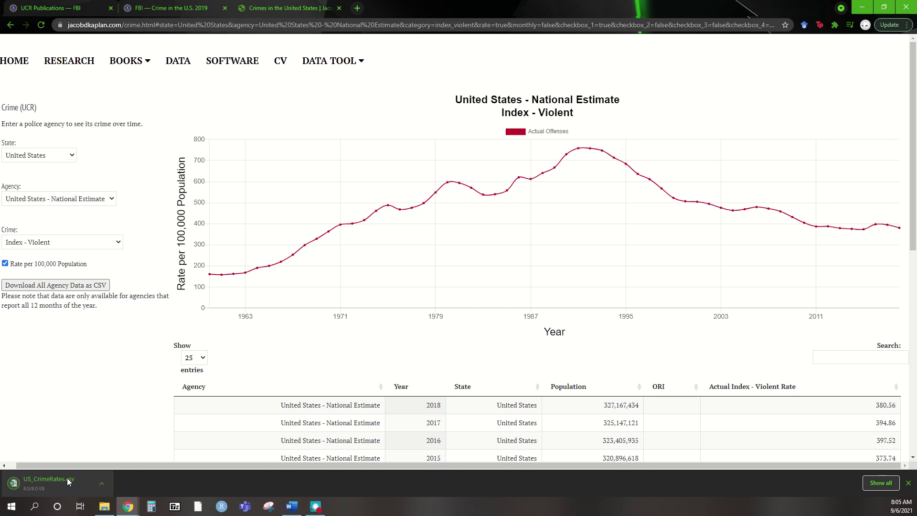
{"action": "left_click", "coordinate": [67, 477]}
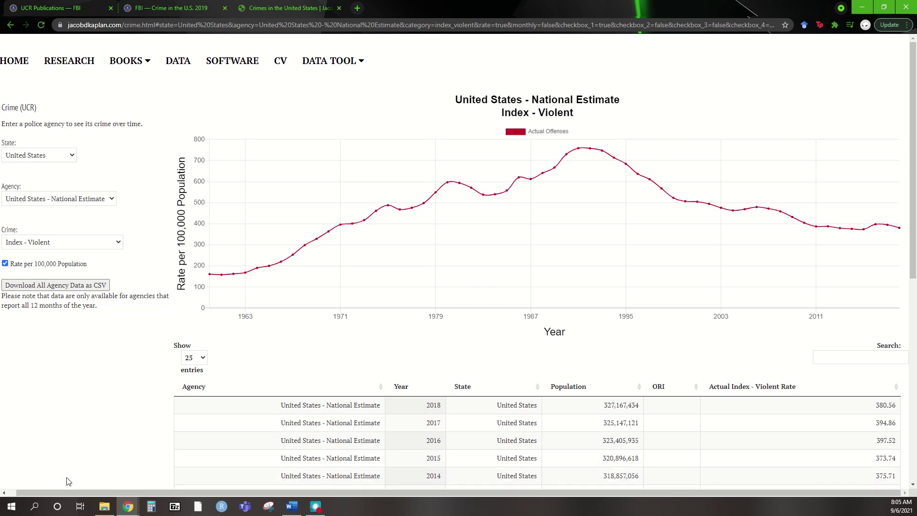
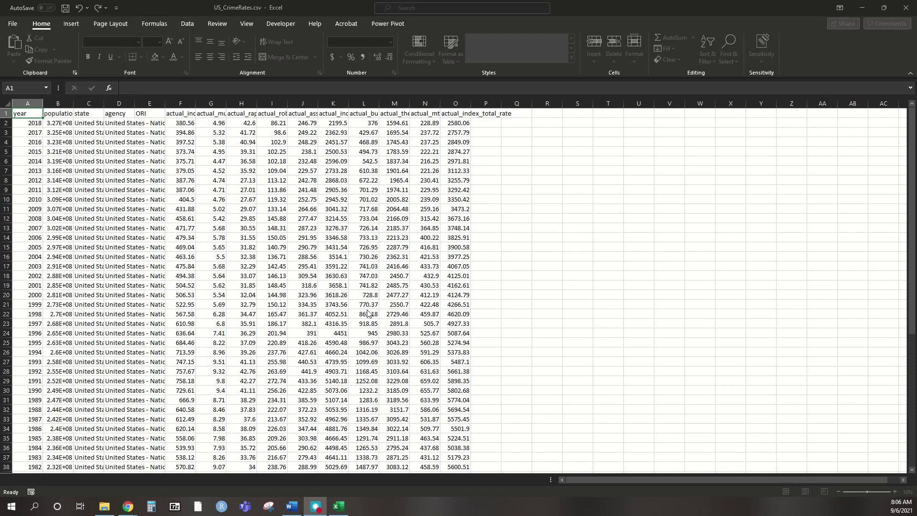
Auto-fit the widths of all worksheet columns to their contents and select the actual_index_violent_rate header cell.
{"action": "left_click", "coordinate": [6, 104]}
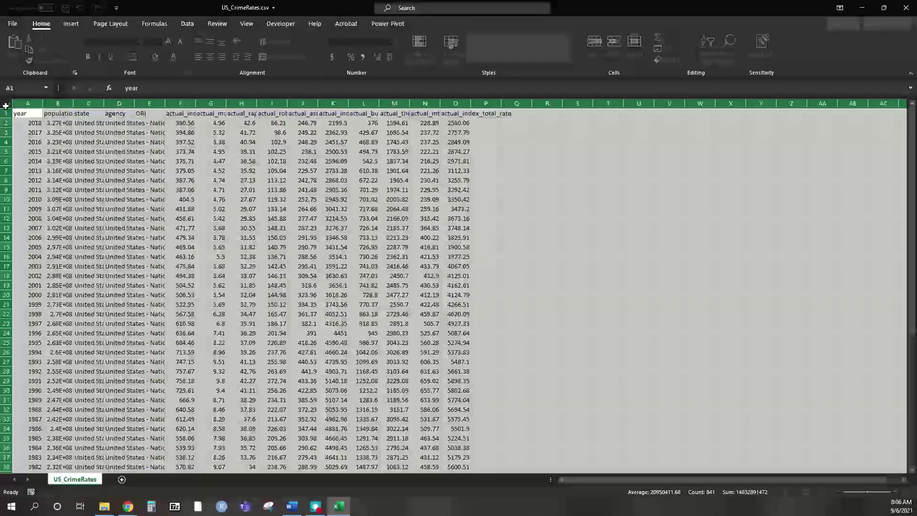
{"action": "double_click", "coordinate": [42, 103]}
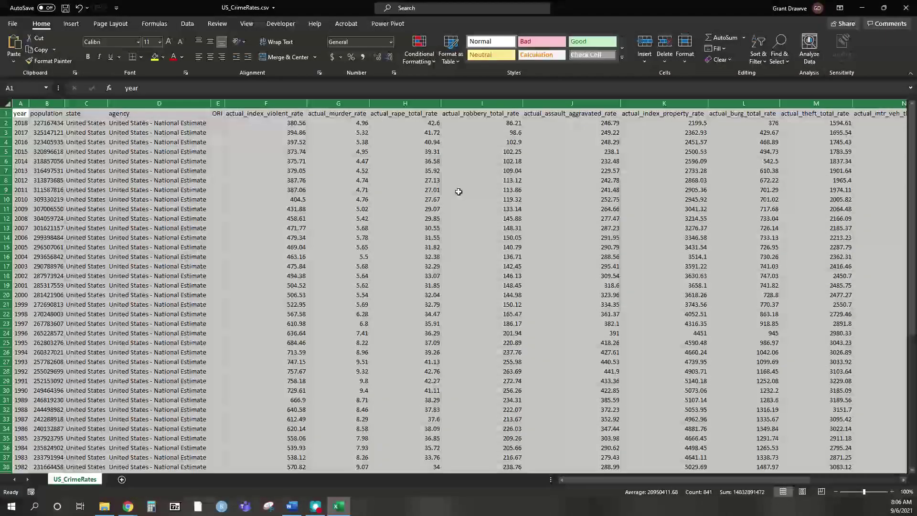
{"action": "right_click", "coordinate": [677, 480]}
{"action": "left_click_drag", "start_coordinate": [647, 481], "coordinate": [606, 455]}
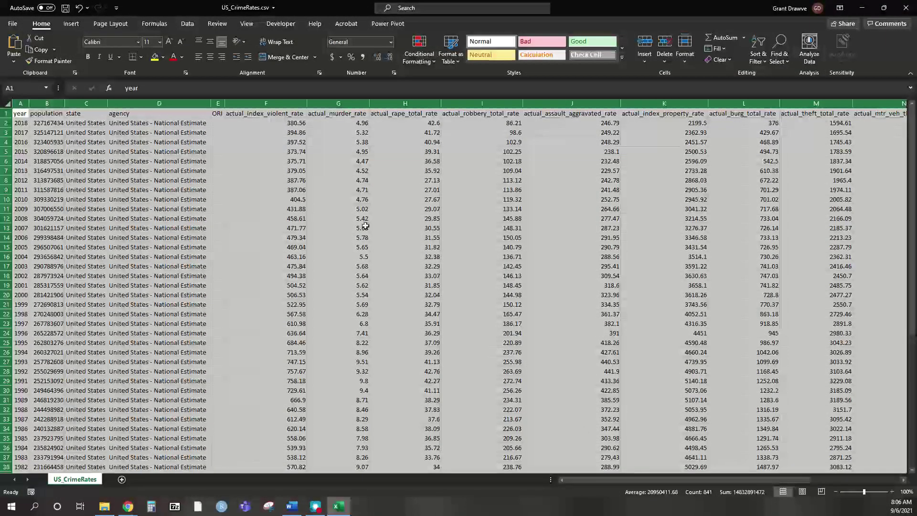
{"action": "left_click", "coordinate": [266, 113]}
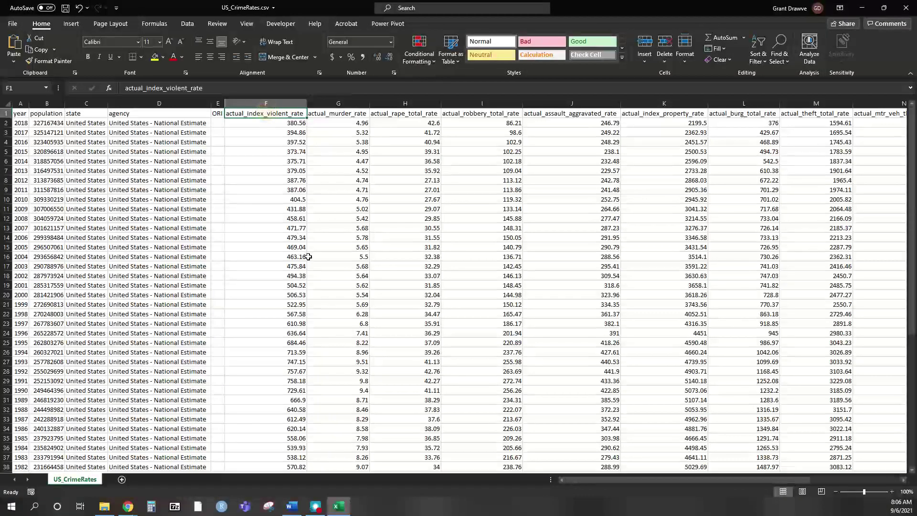
{"action": "key", "text": "ctrl+Home"}
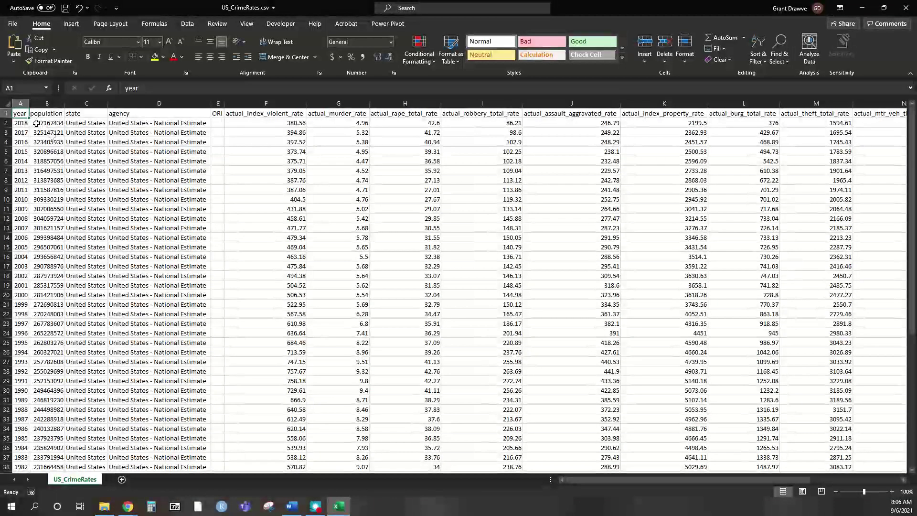
{"action": "left_click", "coordinate": [242, 112]}
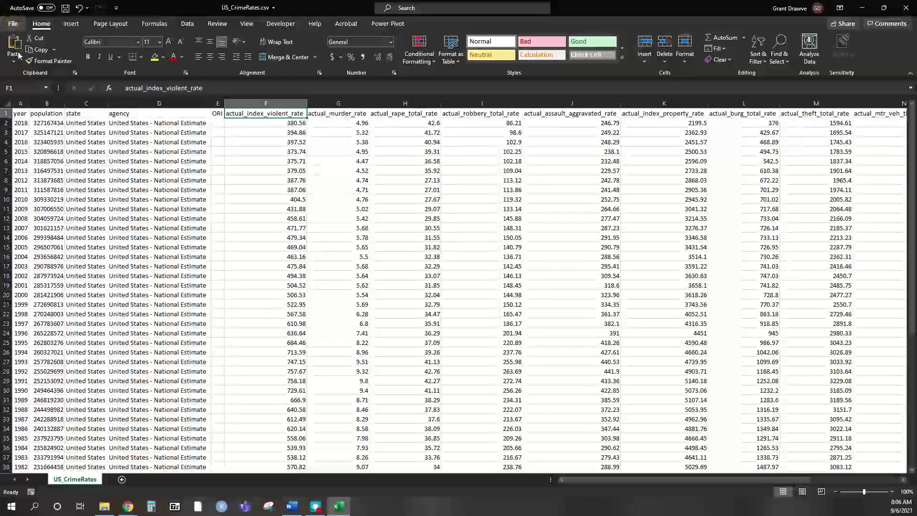
Save the CSV file as an Excel Workbook (*.xlsx) named US_CrimeRates in the SecondaryData folder.
{"action": "left_click", "coordinate": [13, 23]}
{"action": "left_click", "coordinate": [47, 152]}
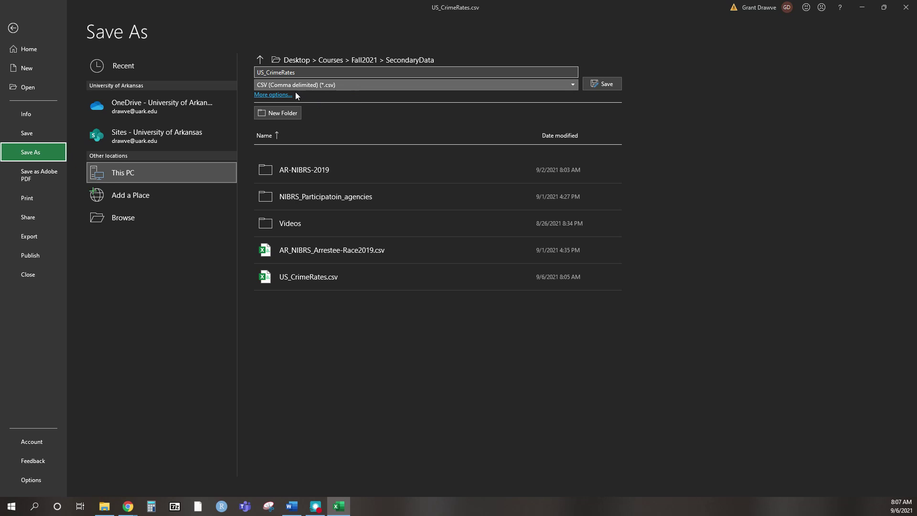
{"action": "left_click", "coordinate": [334, 87]}
{"action": "left_click", "coordinate": [332, 95]}
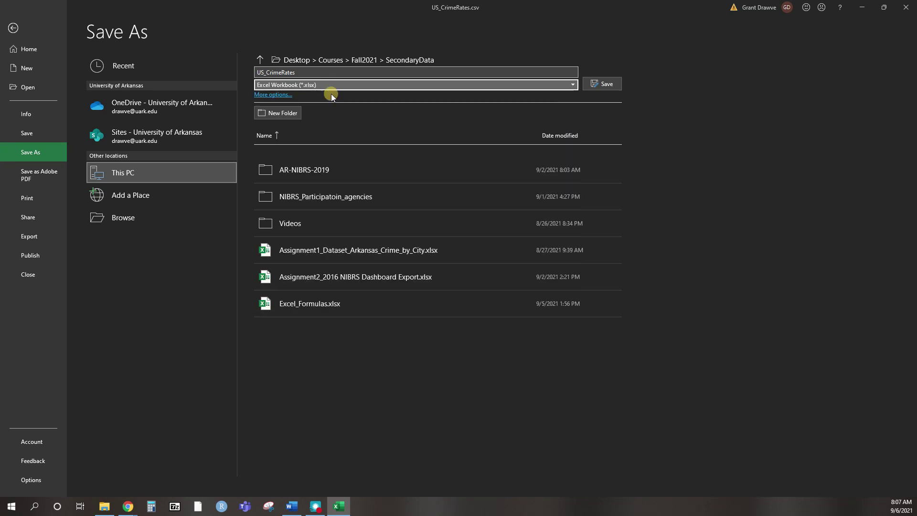
{"action": "left_click", "coordinate": [617, 81]}
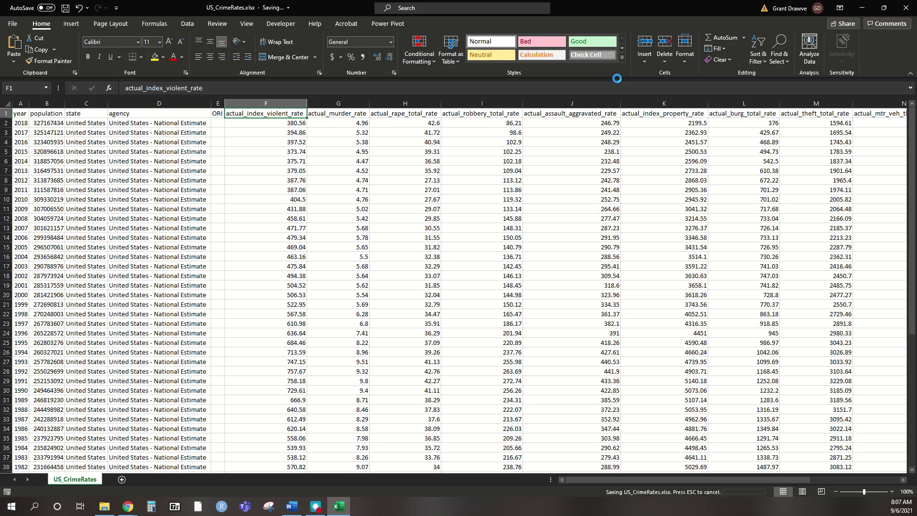
Sort the whole worksheet by the year column in Smallest to Largest order, treating the first row as headers.
{"action": "left_click", "coordinate": [7, 101]}
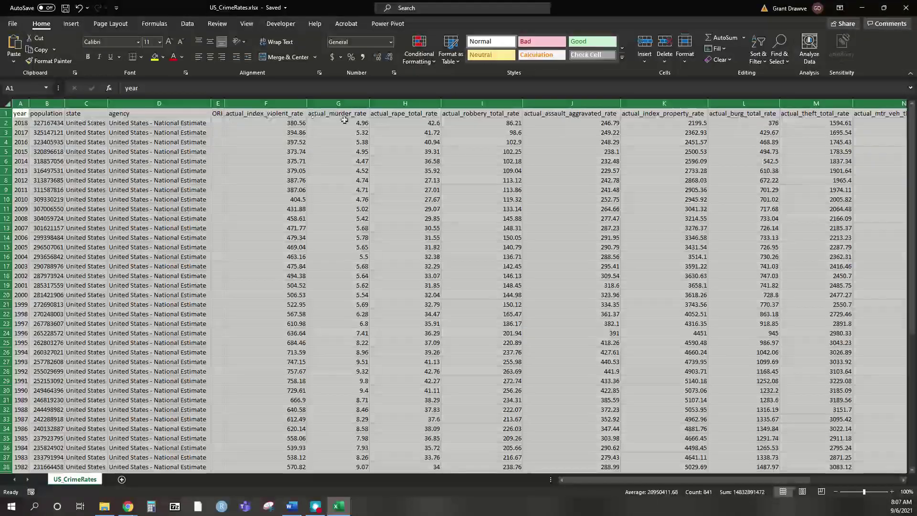
{"action": "left_click", "coordinate": [760, 60]}
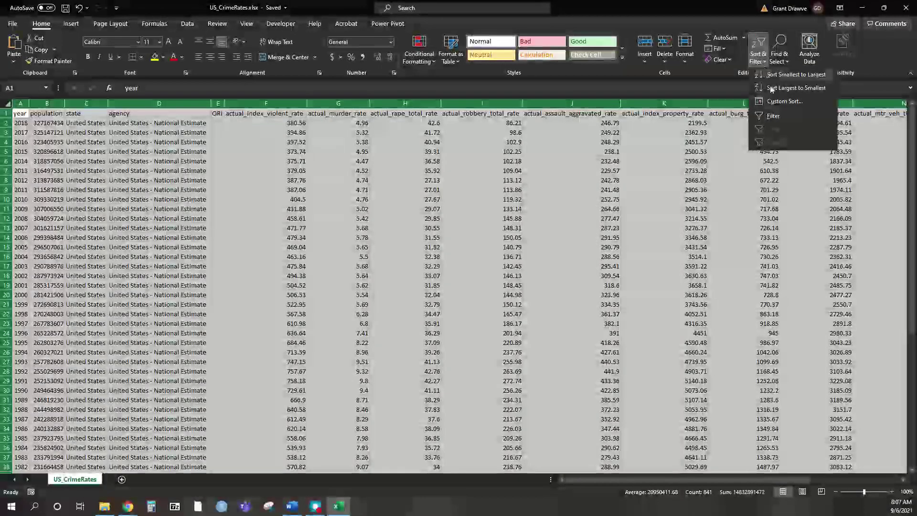
{"action": "left_click", "coordinate": [790, 102]}
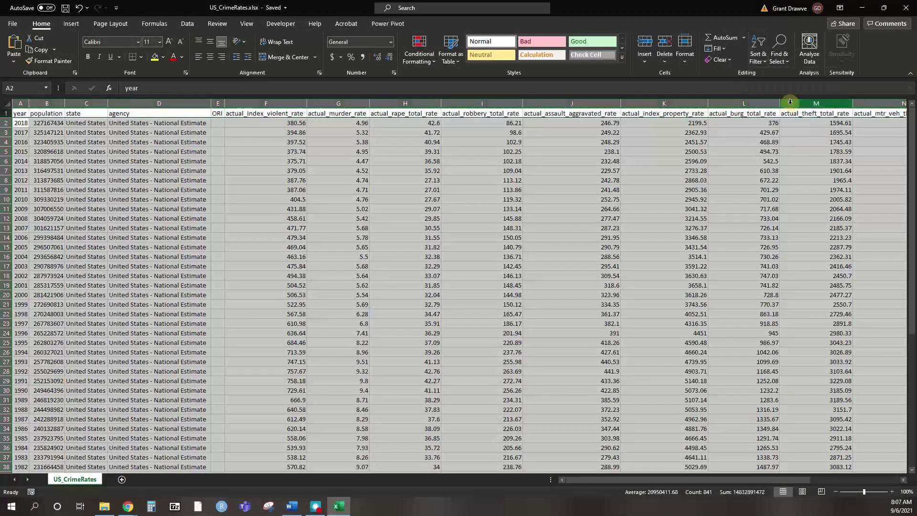
{"action": "left_click", "coordinate": [446, 174]}
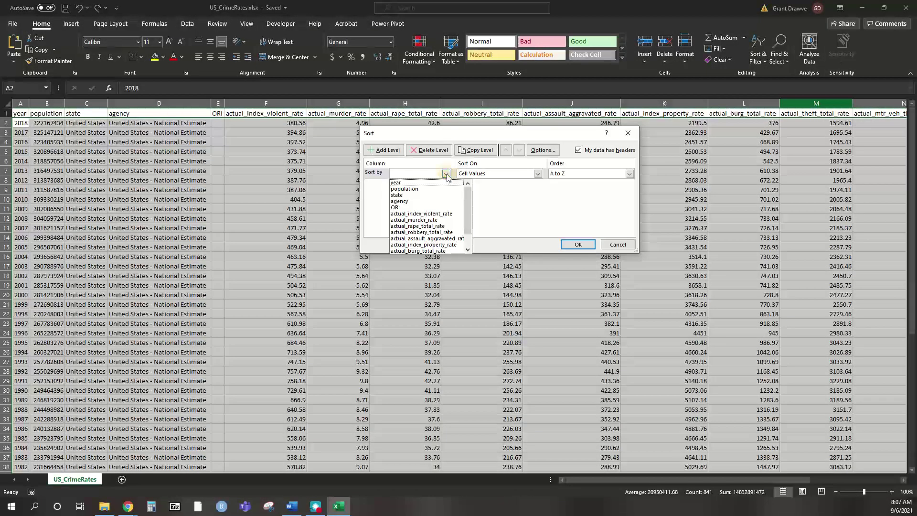
{"action": "left_click", "coordinate": [420, 183]}
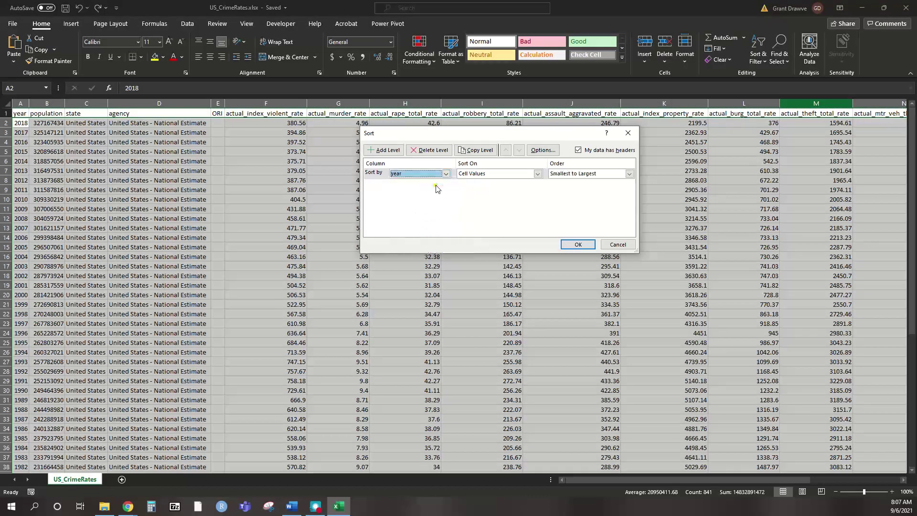
{"action": "left_click", "coordinate": [561, 175]}
{"action": "left_click", "coordinate": [563, 183]}
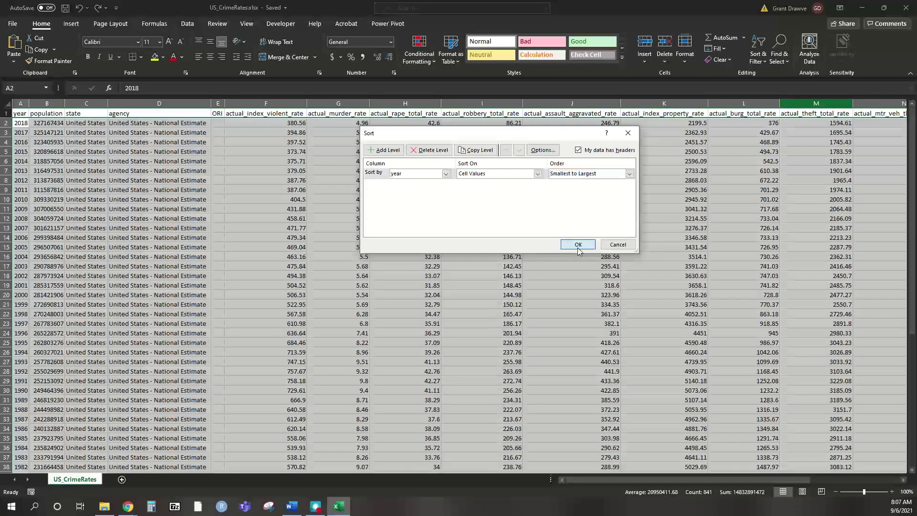
{"action": "left_click", "coordinate": [578, 244]}
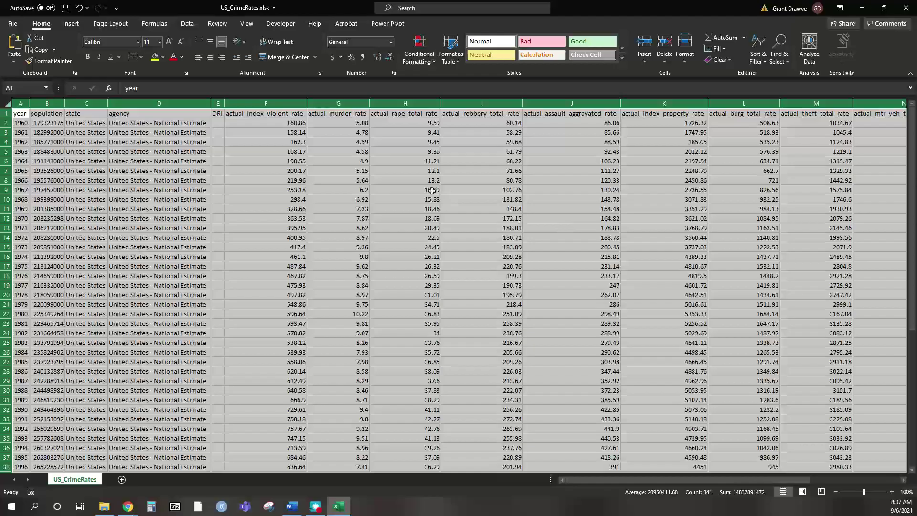
Rename the actual_index_violent_rate header in F1 to Violent Crime Rate 100k and auto-fit column F to its contents.
{"action": "left_click", "coordinate": [245, 115]}
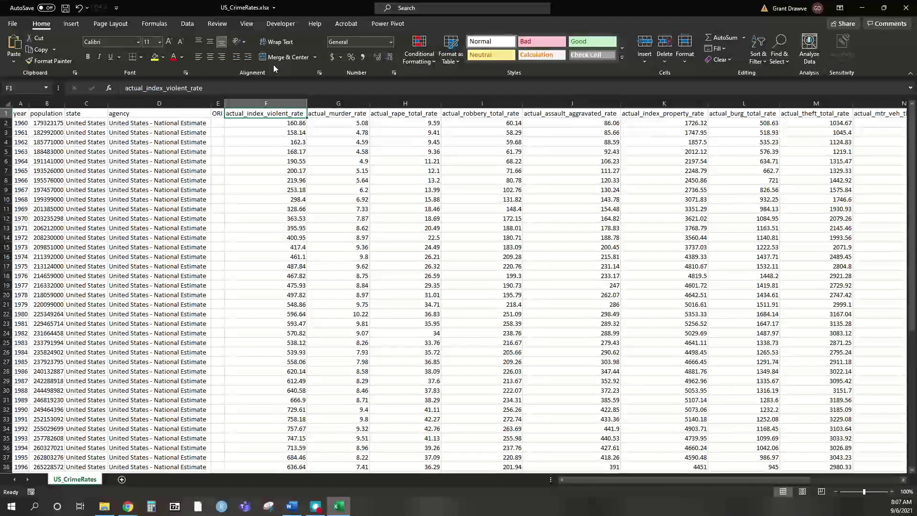
{"action": "type", "text": "Viole"}
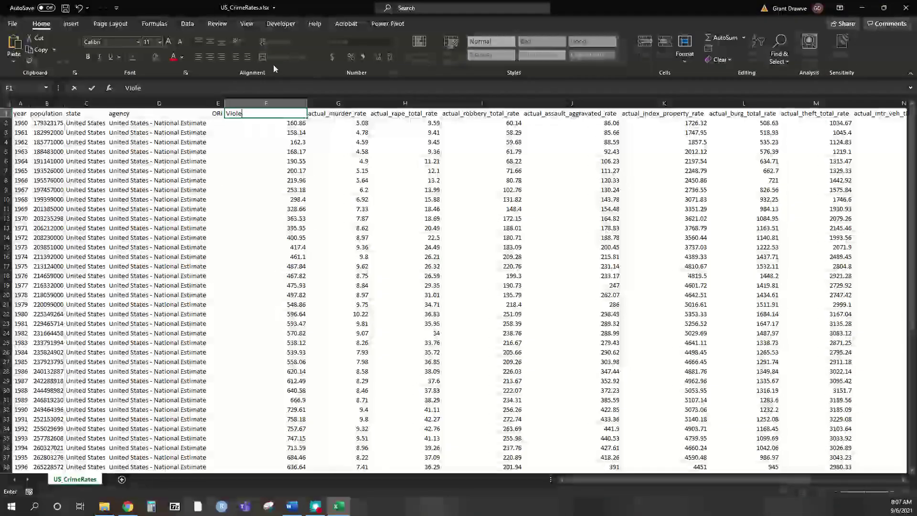
{"action": "type", "text": "nt Crime Ra"}
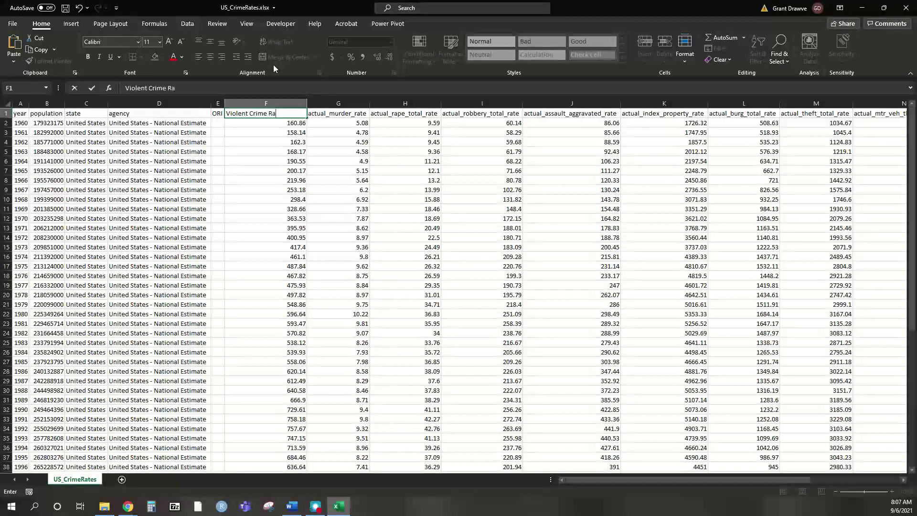
{"action": "type", "text": "te 100l"}
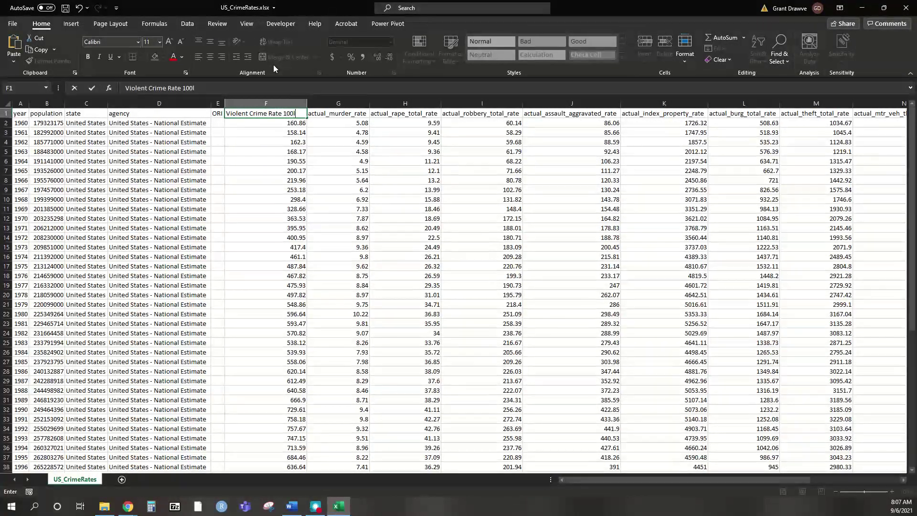
{"action": "key", "text": "BackSpace"}
{"action": "type", "text": "k"}
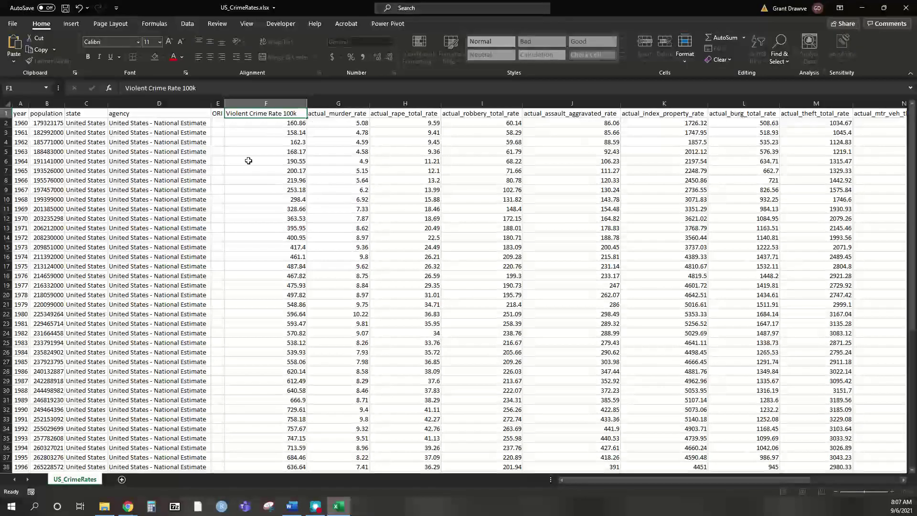
{"action": "left_click", "coordinate": [339, 180]}
{"action": "double_click", "coordinate": [307, 103]}
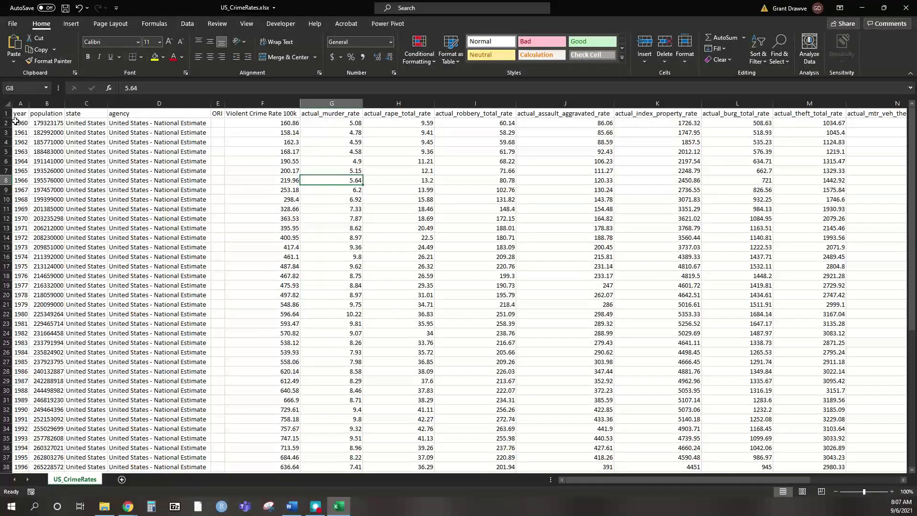
Insert a basic 2-D line chart from the year data in A1:A60 and the Violent Crime Rate 100k data in F1:F60.
{"action": "left_click_drag", "start_coordinate": [19, 113], "coordinate": [24, 456]}
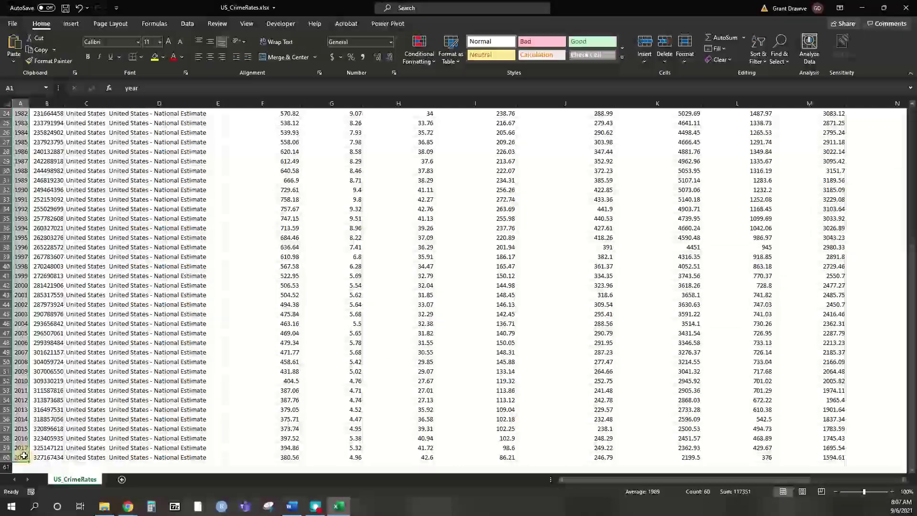
{"action": "left_click", "coordinate": [277, 458], "text": "ctrl"}
{"action": "left_click_drag", "start_coordinate": [277, 457], "coordinate": [254, 111]}
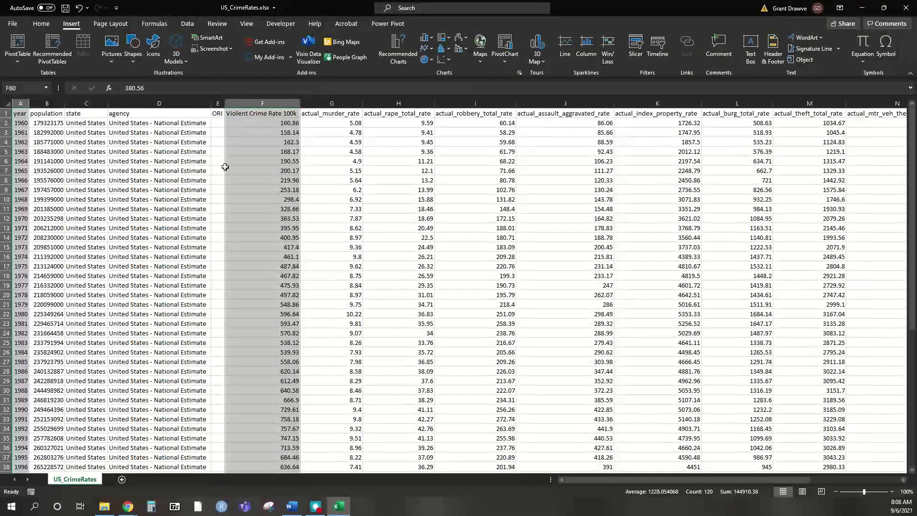
{"action": "left_click", "coordinate": [428, 52]}
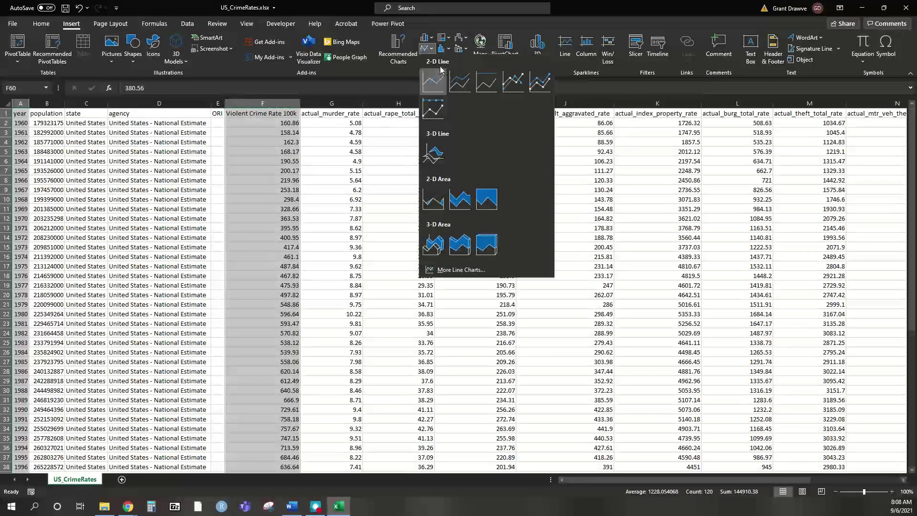
{"action": "left_click", "coordinate": [432, 79]}
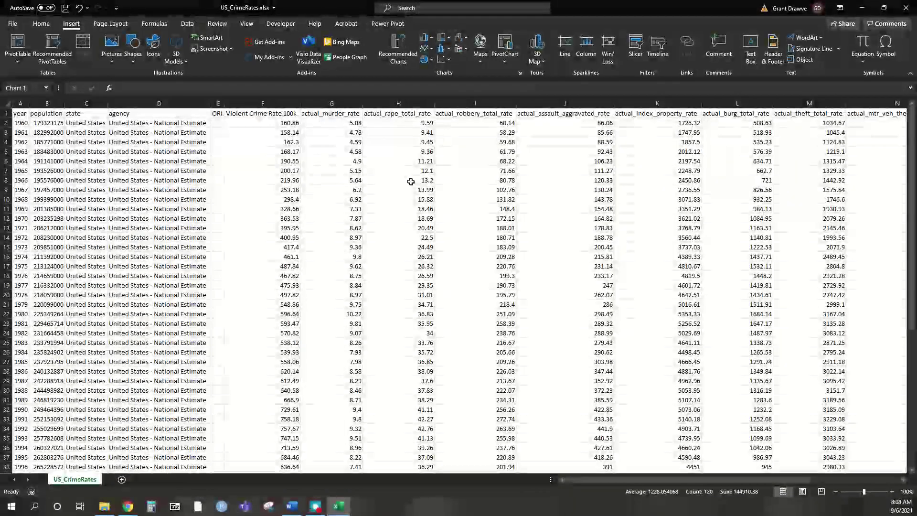
Enlarge the line chart so it spans about columns E to K.
{"action": "scroll", "coordinate": [367, 259], "scroll_direction": "down", "scroll_amount": 1}
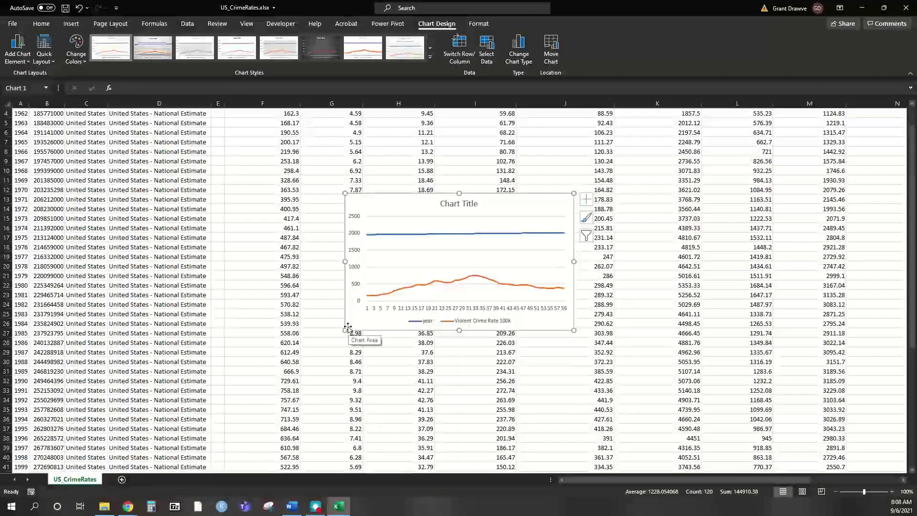
{"action": "left_click_drag", "start_coordinate": [217, 385], "coordinate": [214, 386]}
{"action": "left_click_drag", "start_coordinate": [572, 197], "coordinate": [662, 145]}
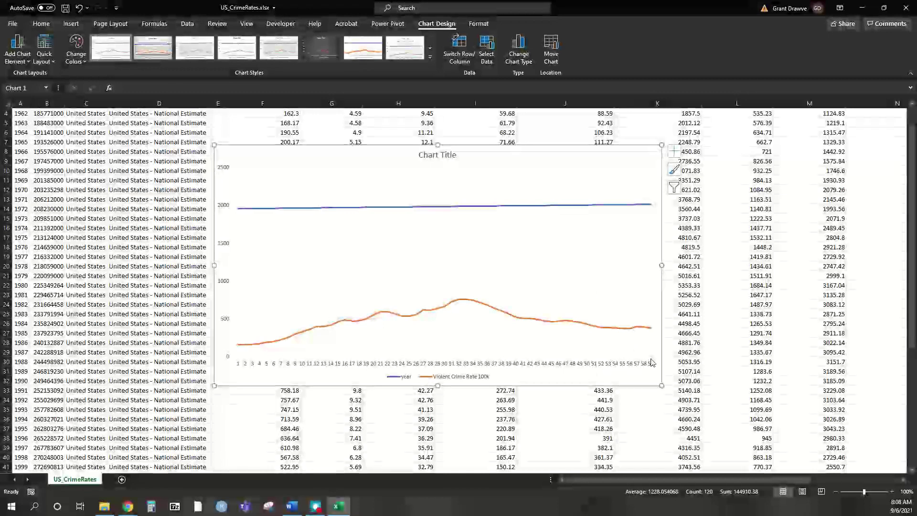
Open the chart's data source selection, try switching its rows and columns, and switch them back.
{"action": "left_click", "coordinate": [489, 59]}
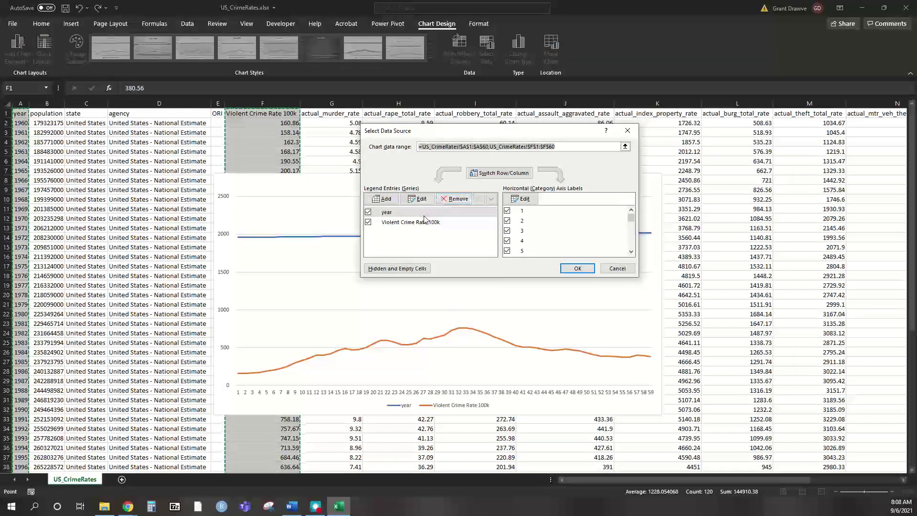
{"action": "left_click", "coordinate": [505, 173]}
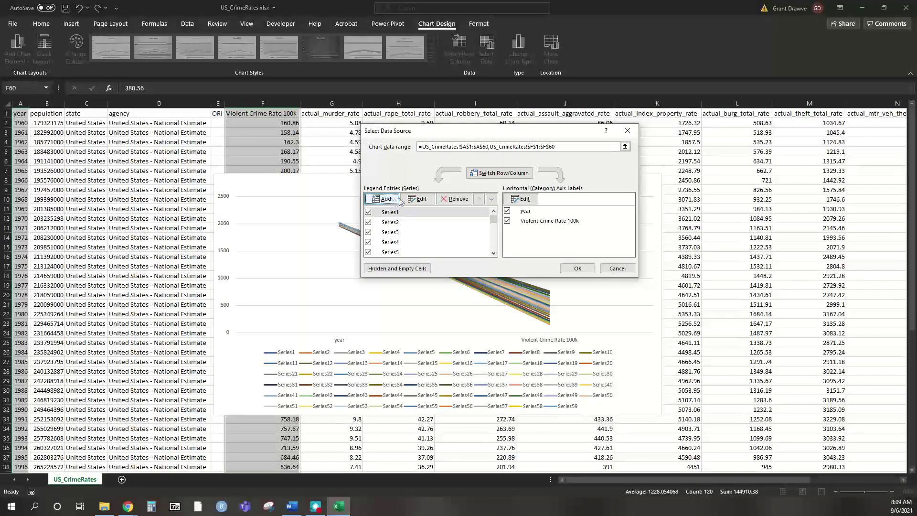
{"action": "left_click", "coordinate": [497, 177]}
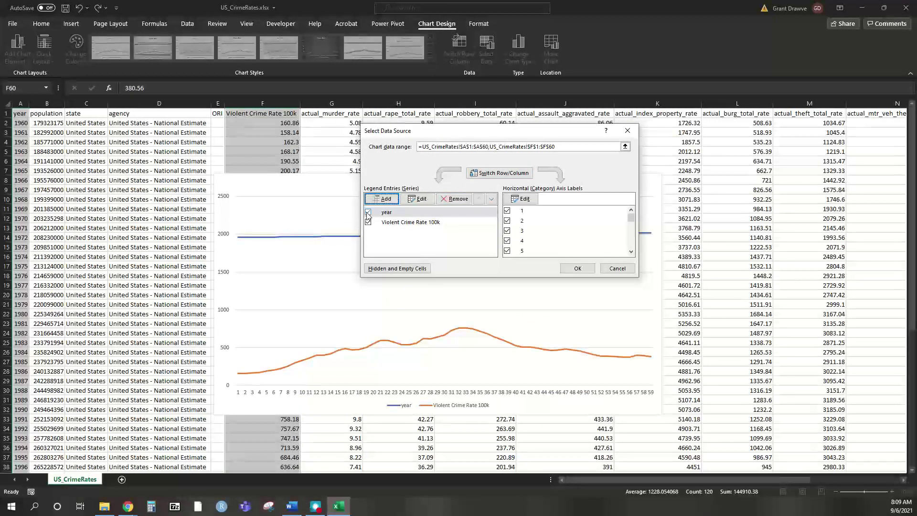
Try cell A1 as the chart's horizontal axis label range and exclude the year series from the plotted lines.
{"action": "left_click", "coordinate": [524, 199]}
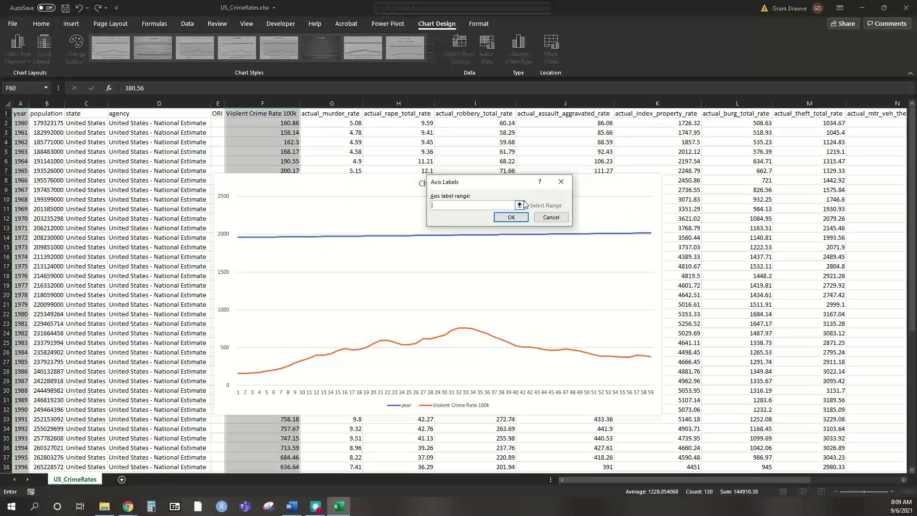
{"action": "left_click", "coordinate": [17, 115]}
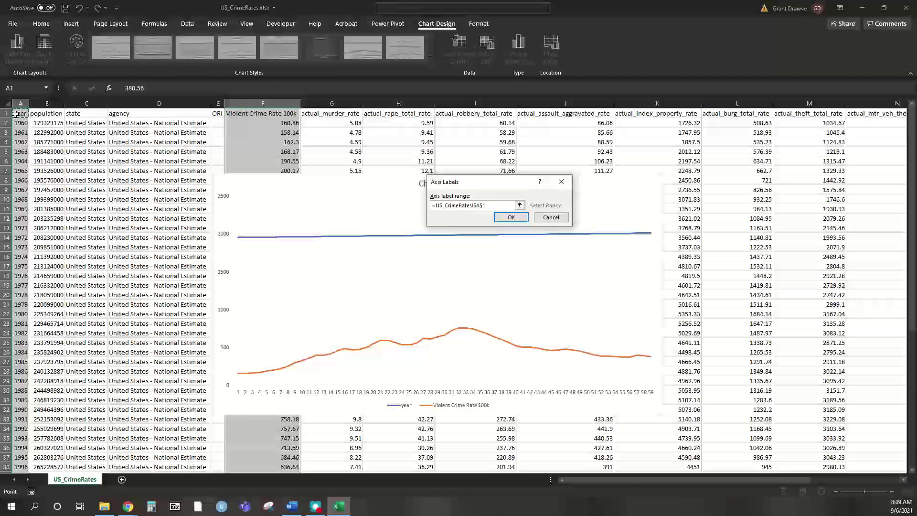
{"action": "left_click", "coordinate": [504, 218]}
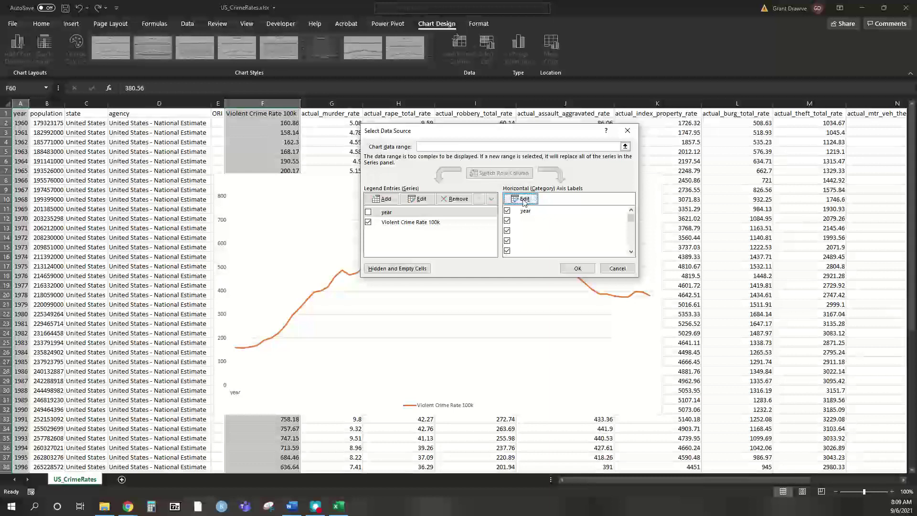
Set the horizontal axis label range to the years in A2:A60 and apply the chart's data source changes.
{"action": "left_click", "coordinate": [522, 199]}
{"action": "left_click_drag", "start_coordinate": [32, 123], "coordinate": [25, 444]}
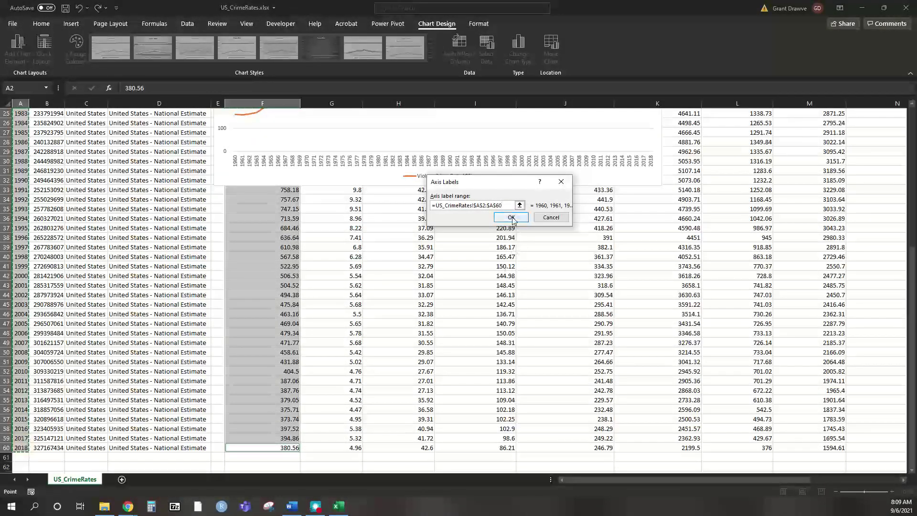
{"action": "left_click", "coordinate": [517, 249]}
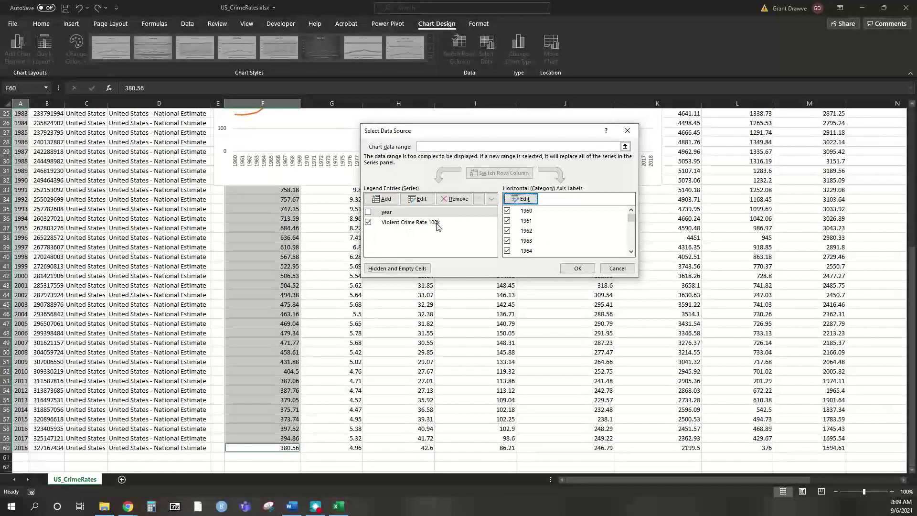
{"action": "left_click", "coordinate": [579, 269]}
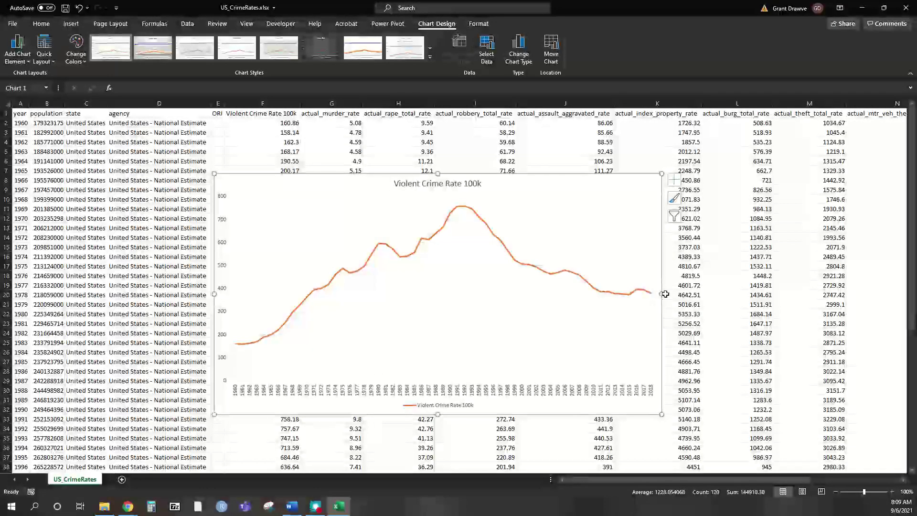
Apply chart Style 6 and enlarge the chart so it spans about columns C to M and rows 4 to 36.
{"action": "left_click_drag", "start_coordinate": [779, 301], "coordinate": [800, 295]}
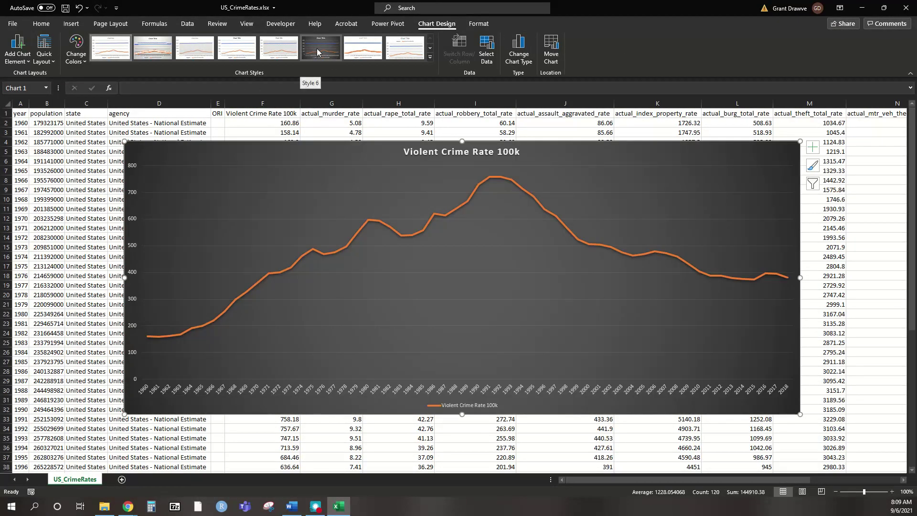
{"action": "left_click", "coordinate": [317, 49]}
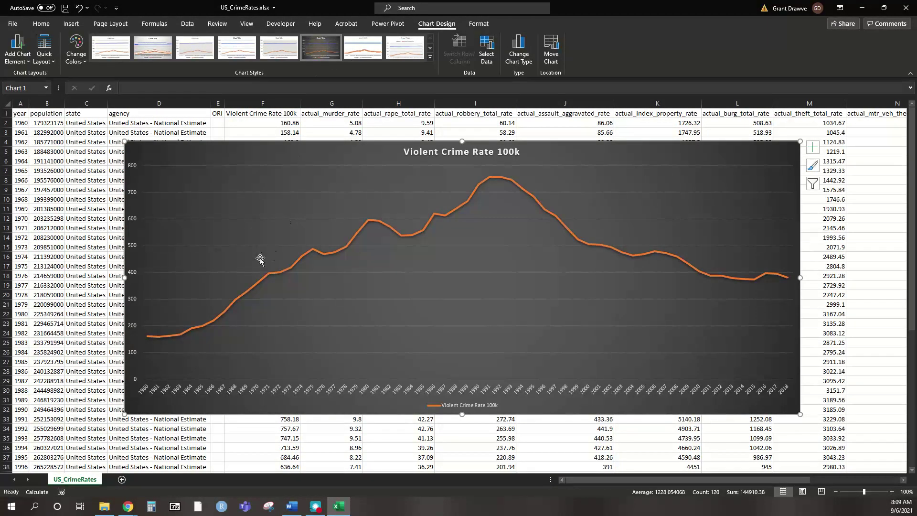
{"action": "left_click_drag", "start_coordinate": [124, 415], "coordinate": [97, 452]}
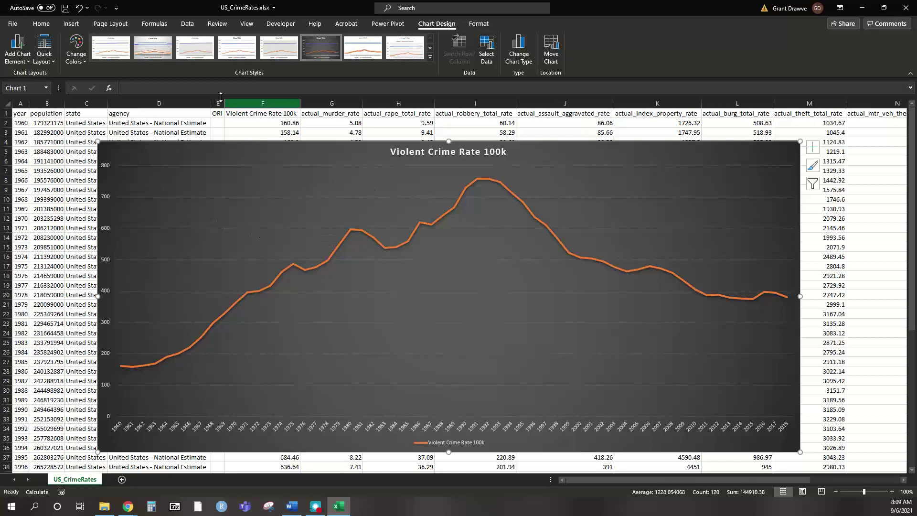
Apply the first quick layout to the chart, adding a vertical axis title and placing the legend beside the plot.
{"action": "left_click", "coordinate": [75, 61]}
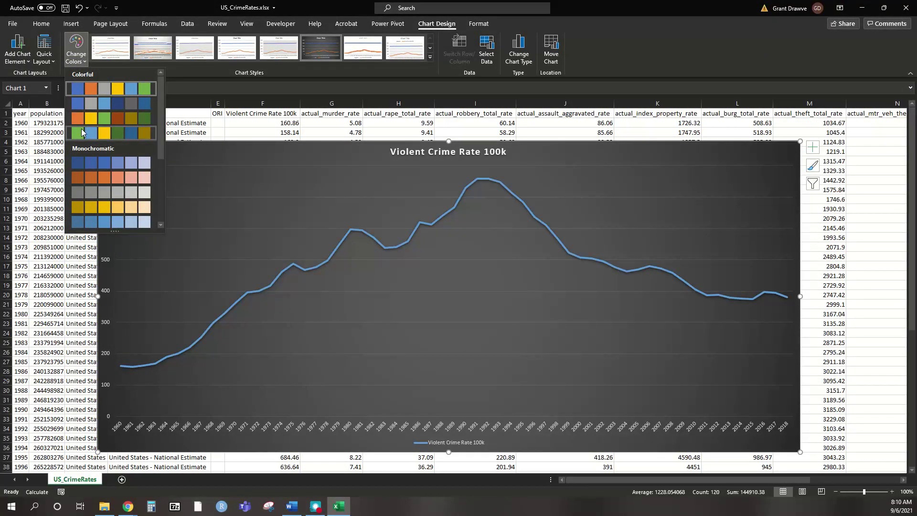
{"action": "left_click", "coordinate": [47, 62]}
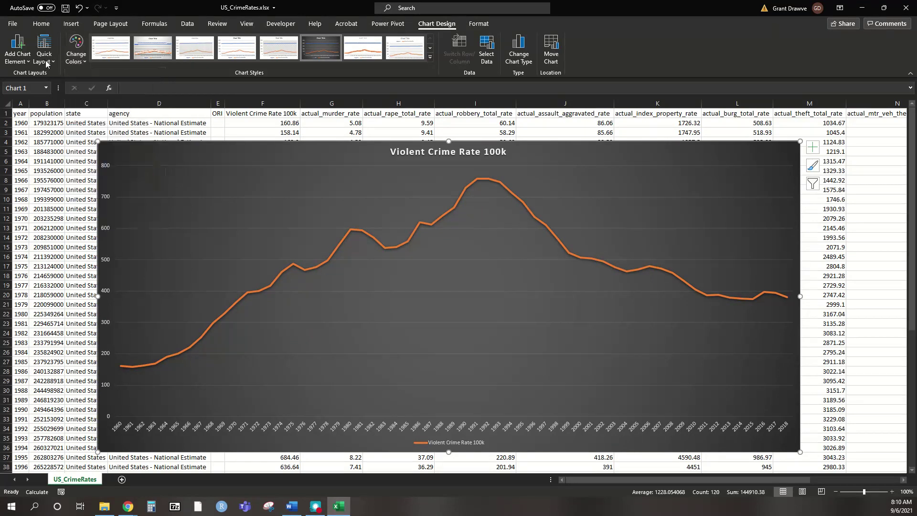
{"action": "left_click", "coordinate": [46, 62]}
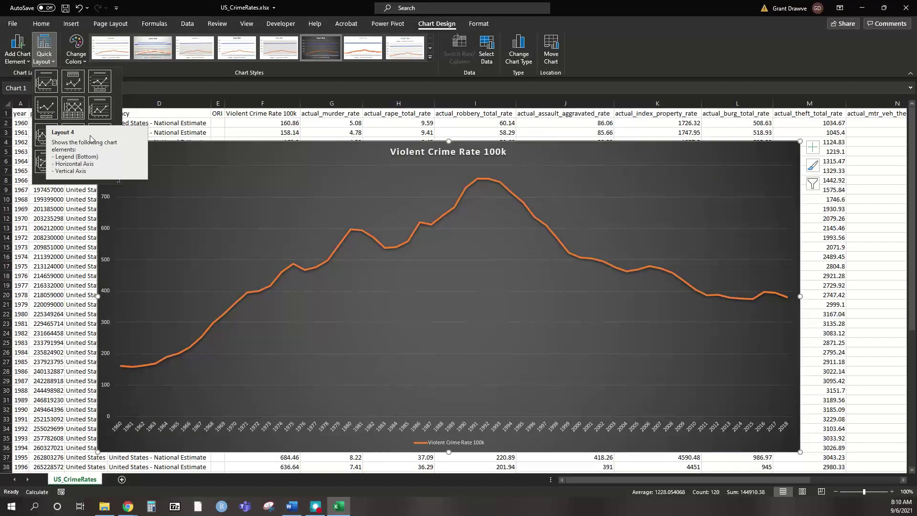
{"action": "left_click", "coordinate": [46, 82]}
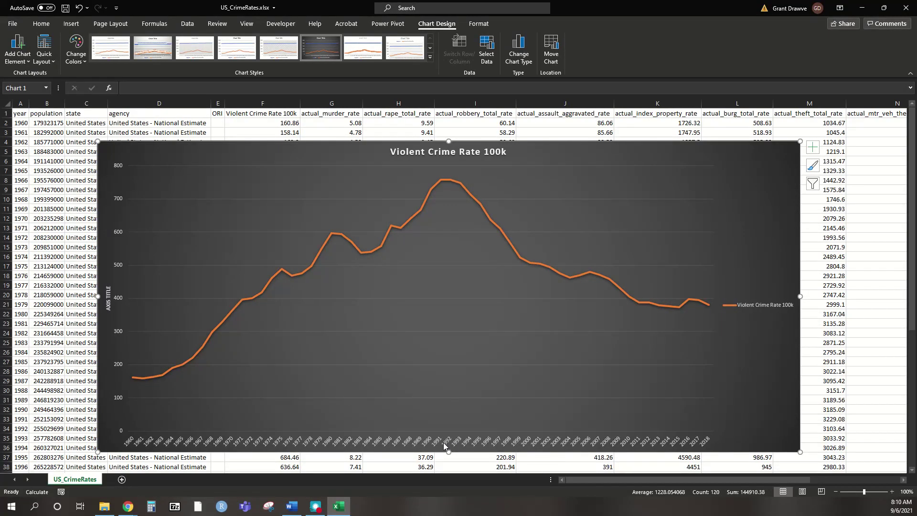
Replace the placeholder vertical axis title with "Violent Crime Rate per 100,000".
{"action": "left_click", "coordinate": [108, 298]}
{"action": "double_click", "coordinate": [109, 301]}
{"action": "left_click", "coordinate": [110, 304]}
{"action": "key", "text": "BackSpace"}
{"action": "key", "text": "BackSpace"}
{"action": "key", "text": "BackSpace"}
{"action": "key", "text": "BackSpace"}
{"action": "key", "text": "BackSpace"}
{"action": "key", "text": "BackSpace"}
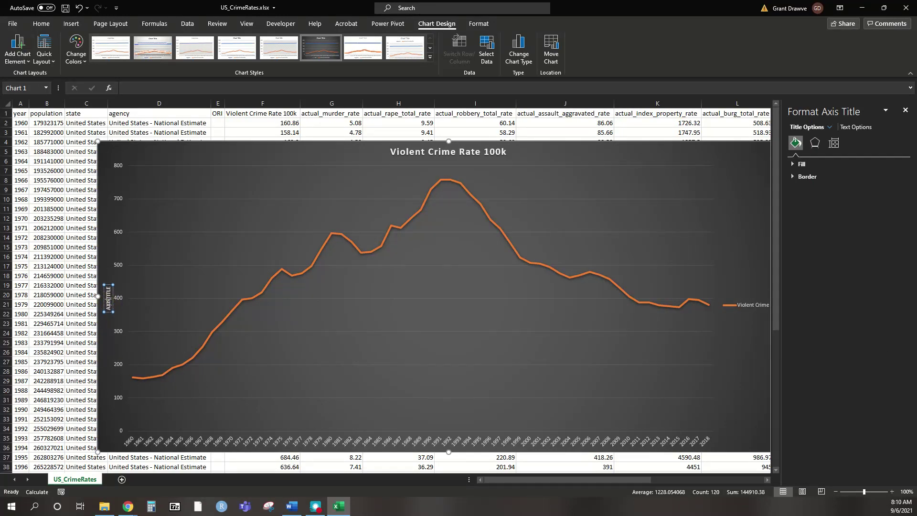
{"action": "key", "text": "BackSpace"}
{"action": "key", "text": "BackSpace"}
{"action": "key", "text": "BackSpace"}
{"action": "key", "text": "BackSpace"}
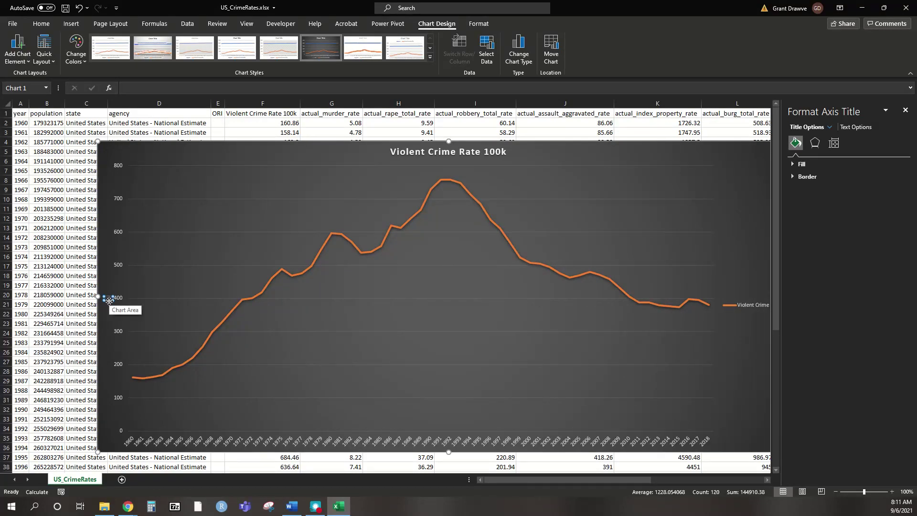
{"action": "type", "text": "Violent Crime Rate per 100,000"}
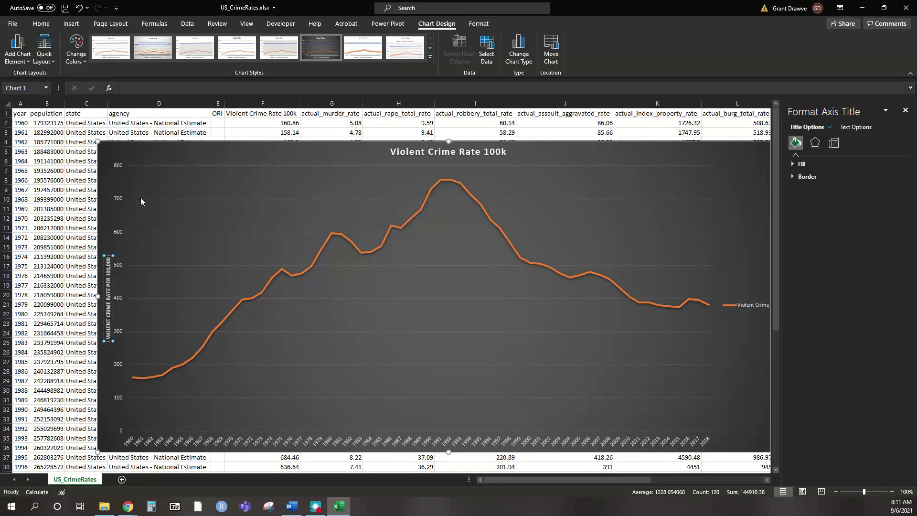
{"action": "left_click", "coordinate": [187, 154]}
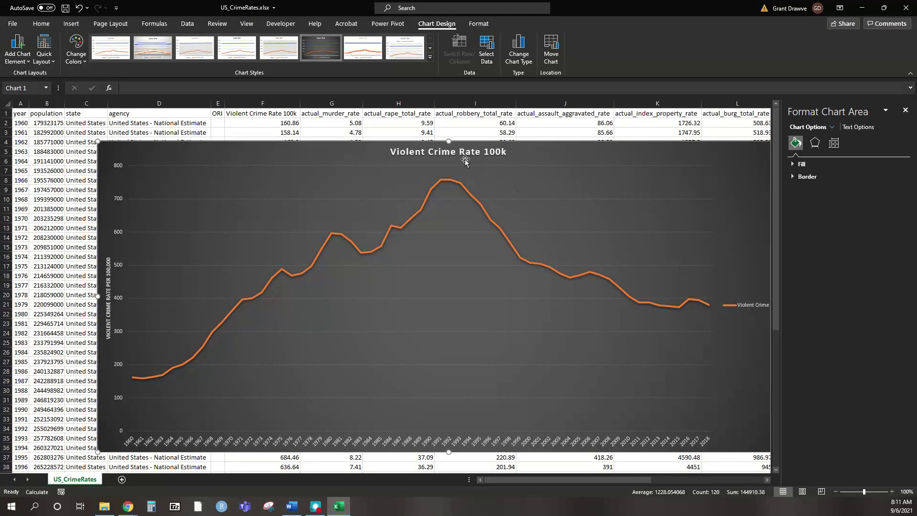
Add data labels to the violent crime rate line and move and enlarge the chart to span about columns B to M and rows 3 to 38.
{"action": "mouse_move", "coordinate": [288, 276]}
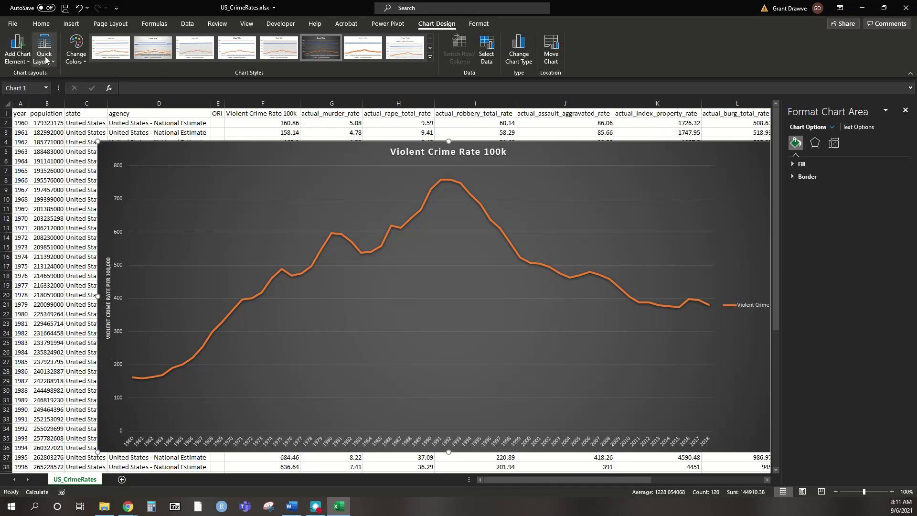
{"action": "left_click", "coordinate": [293, 275]}
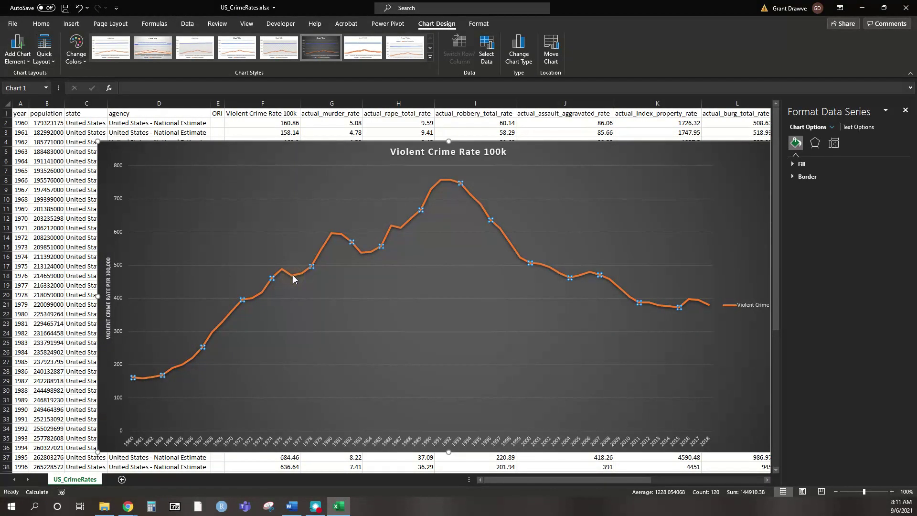
{"action": "right_click", "coordinate": [294, 276]}
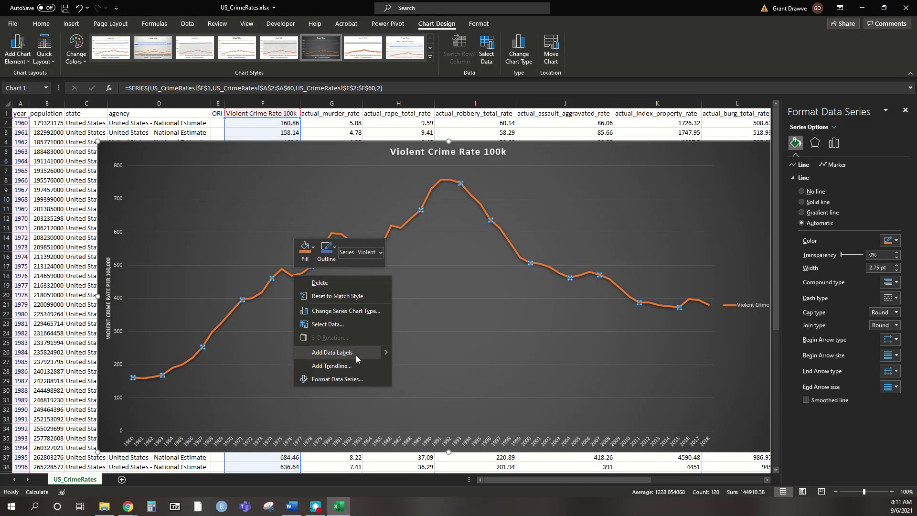
{"action": "mouse_move", "coordinate": [387, 353]}
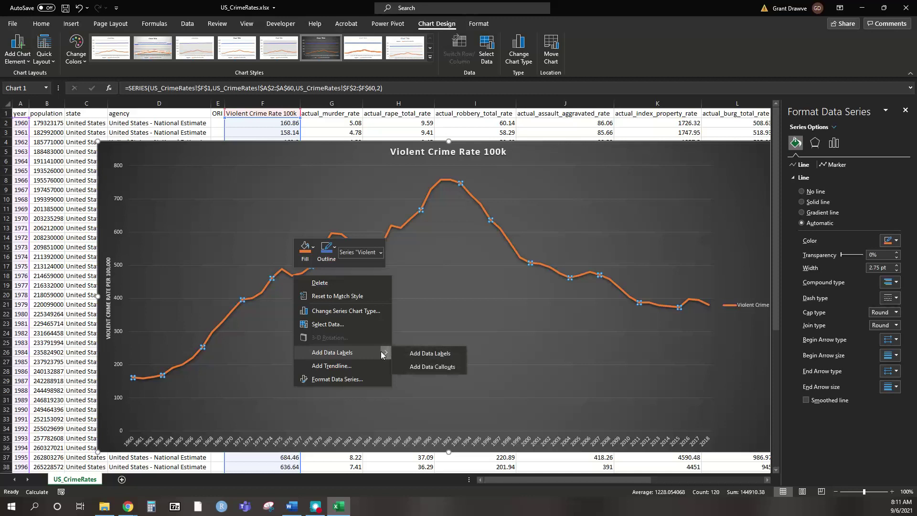
{"action": "left_click", "coordinate": [420, 352]}
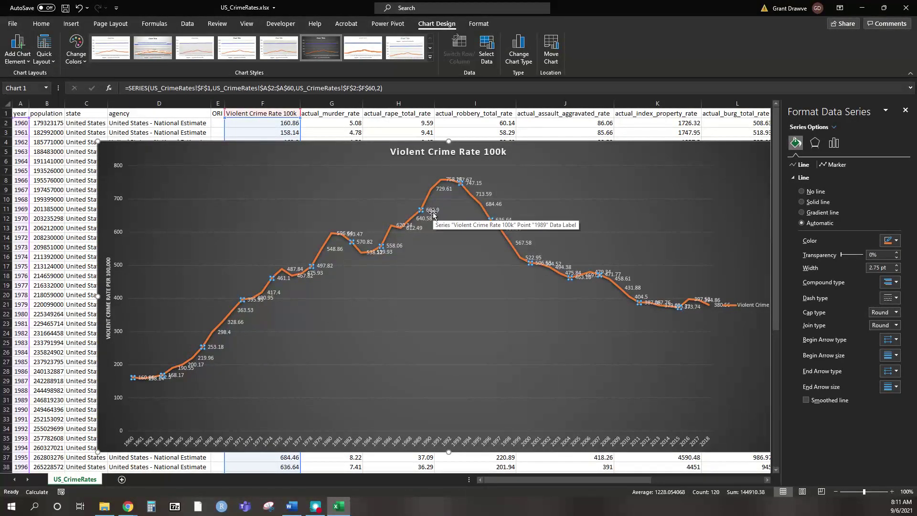
{"action": "left_click_drag", "start_coordinate": [722, 179], "coordinate": [653, 172]}
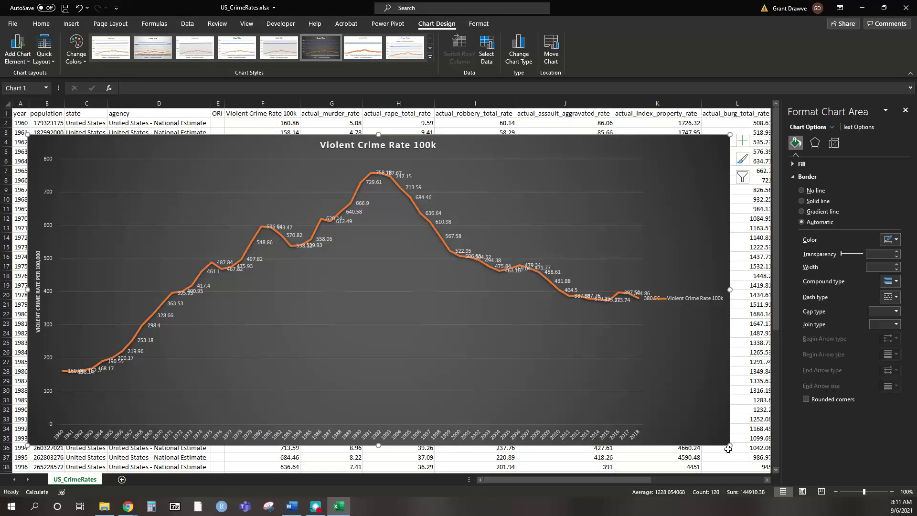
{"action": "left_click_drag", "start_coordinate": [730, 447], "coordinate": [797, 480]}
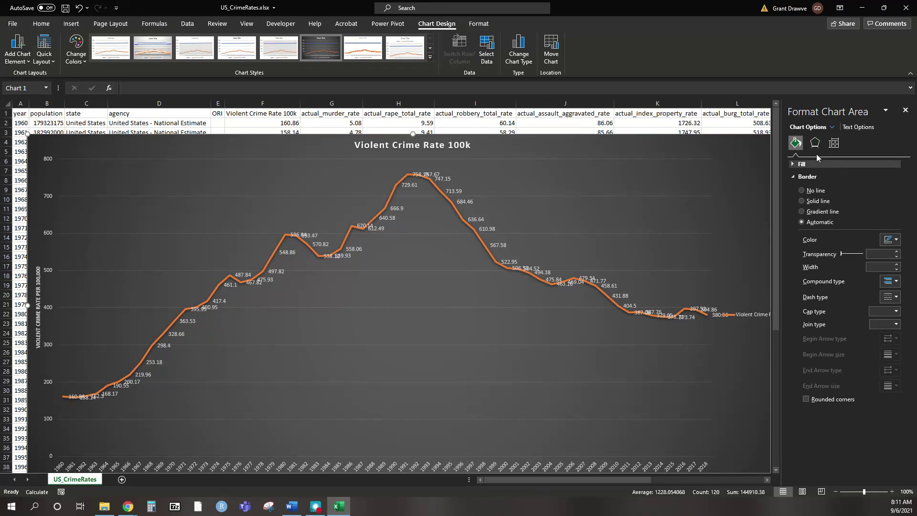
Open the formatting options for the line's data labels, leave them unedited, and view the whole chart.
{"action": "left_click", "coordinate": [381, 214]}
{"action": "right_click", "coordinate": [381, 214]}
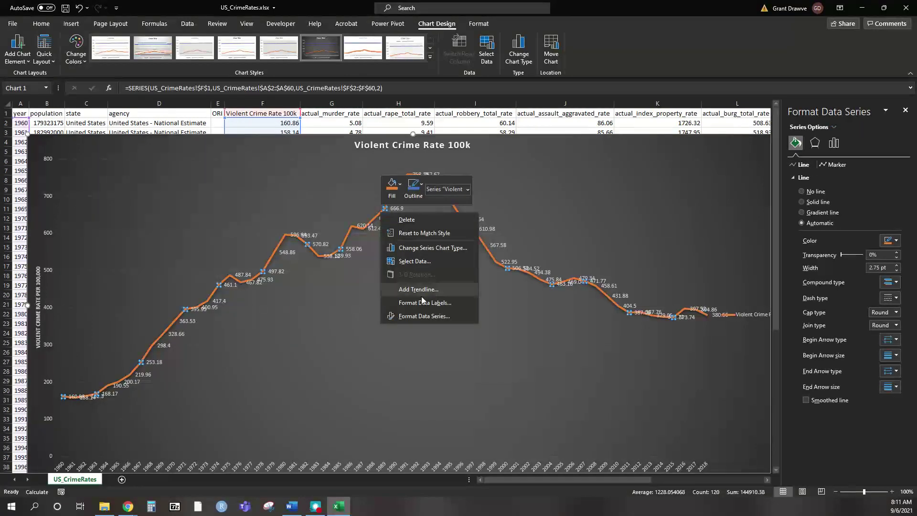
{"action": "left_click", "coordinate": [423, 303]}
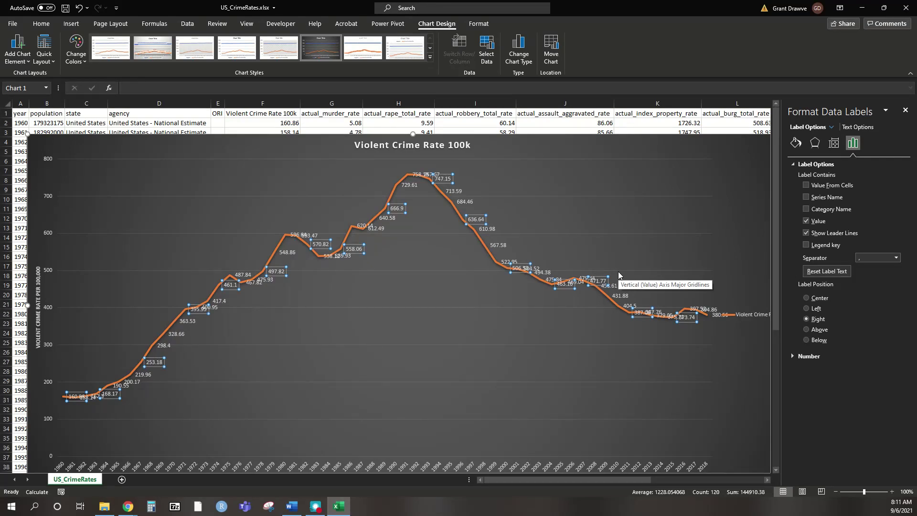
{"action": "left_click", "coordinate": [612, 172]}
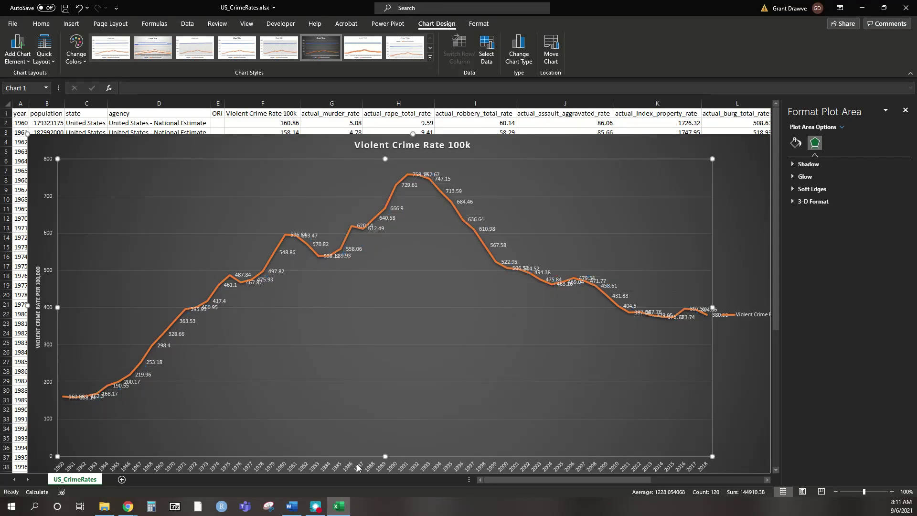
{"action": "scroll", "coordinate": [396, 308], "scroll_direction": "down", "scroll_amount": 1}
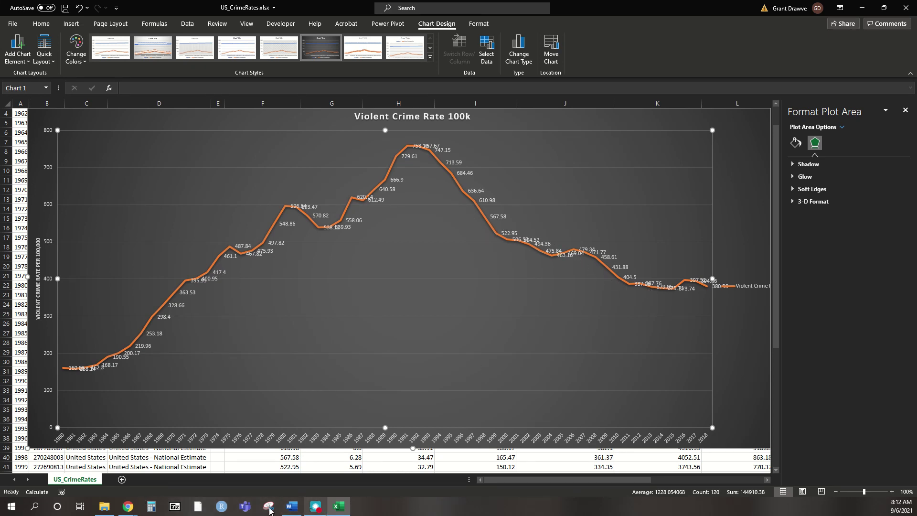
Switch to the Crimes in the United States page in Chrome, examine its violent crime chart and view the available data tools.
{"action": "mouse_move", "coordinate": [128, 506]}
{"action": "left_click", "coordinate": [231, 480]}
{"action": "mouse_move", "coordinate": [541, 256]}
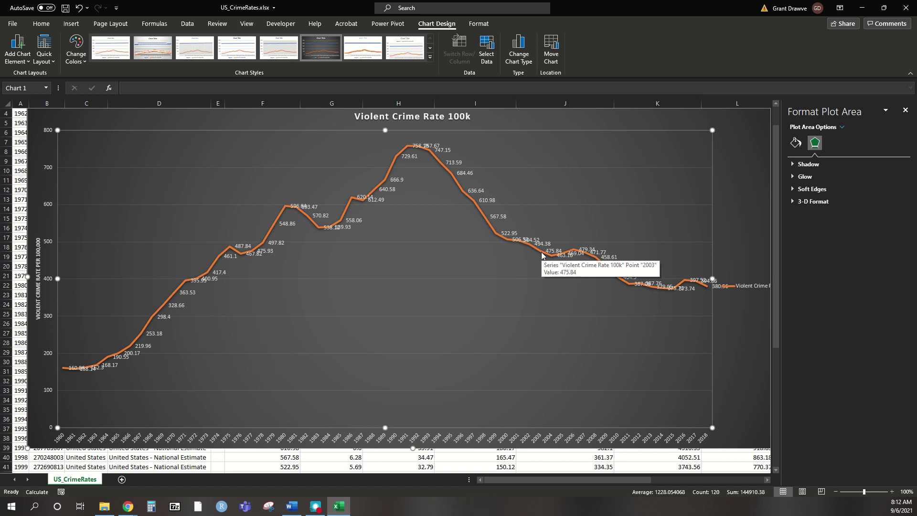
{"action": "left_click", "coordinate": [128, 506]}
{"action": "left_click", "coordinate": [280, 492]}
{"action": "mouse_move", "coordinate": [523, 163]}
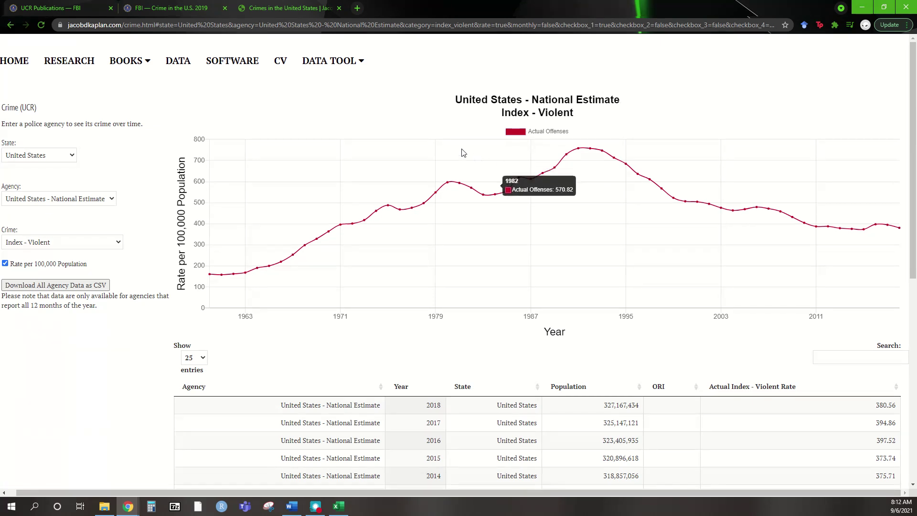
{"action": "mouse_move", "coordinate": [315, 71]}
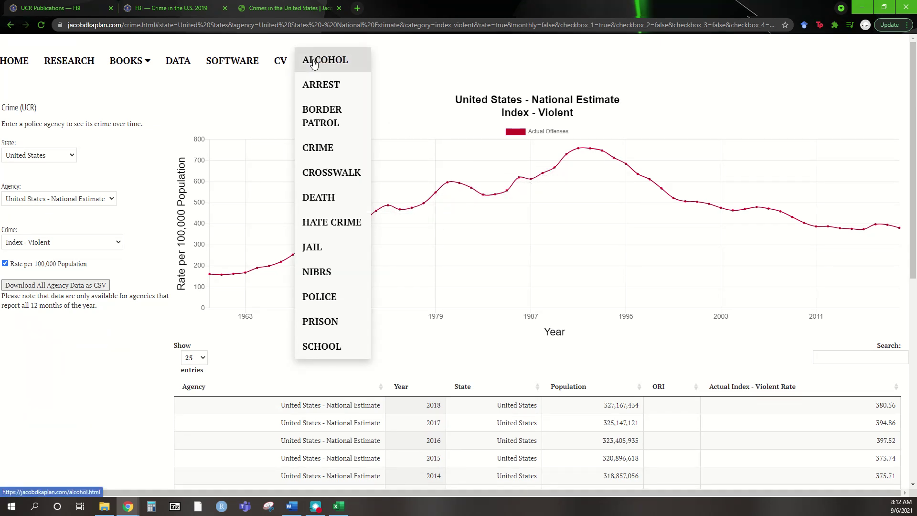